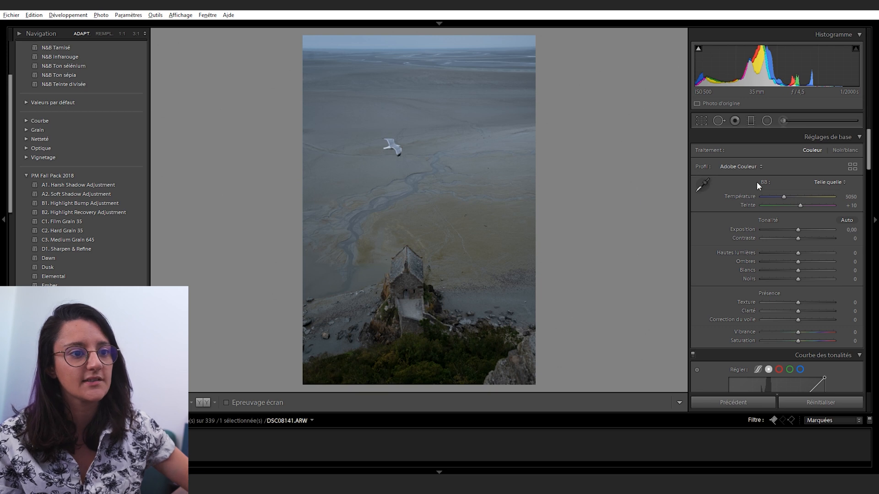
- Change the photo's colour profile to Adobe Neutre
{"action": "left_click", "coordinate": [724, 167]}
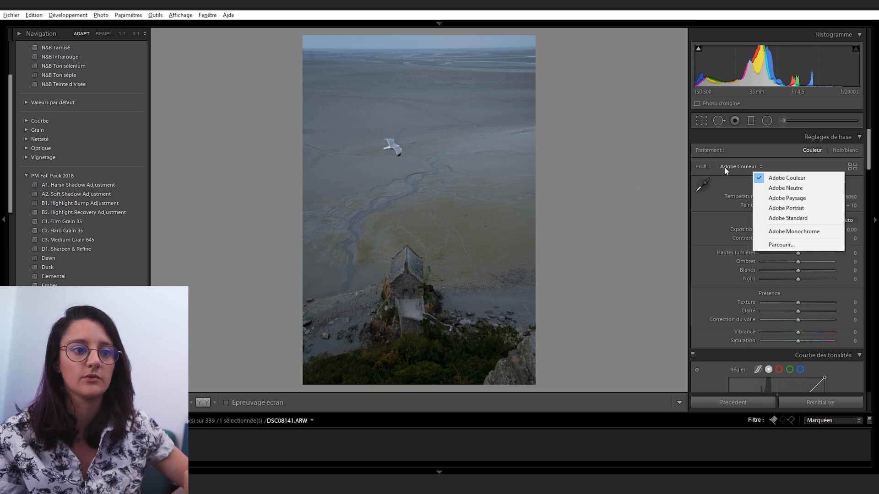
{"action": "left_click", "coordinate": [782, 188]}
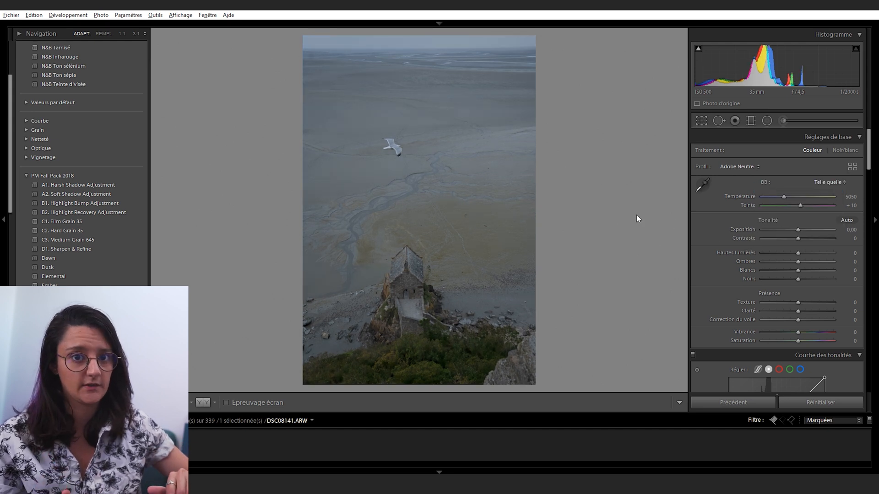
- Enable chromatic aberration removal and the lens profile correction, comparing the photo without and with the profile
{"action": "scroll", "coordinate": [715, 232], "scroll_direction": "down", "scroll_amount": 10}
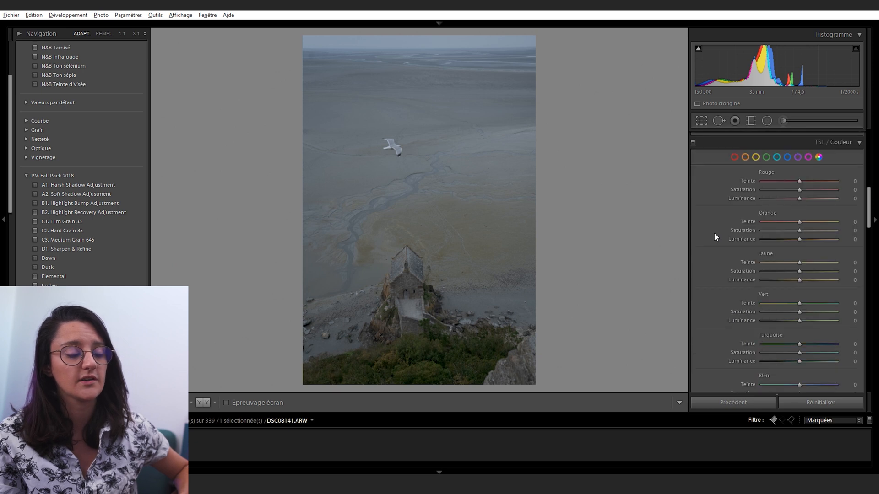
{"action": "scroll", "coordinate": [714, 233], "scroll_direction": "down", "scroll_amount": 6}
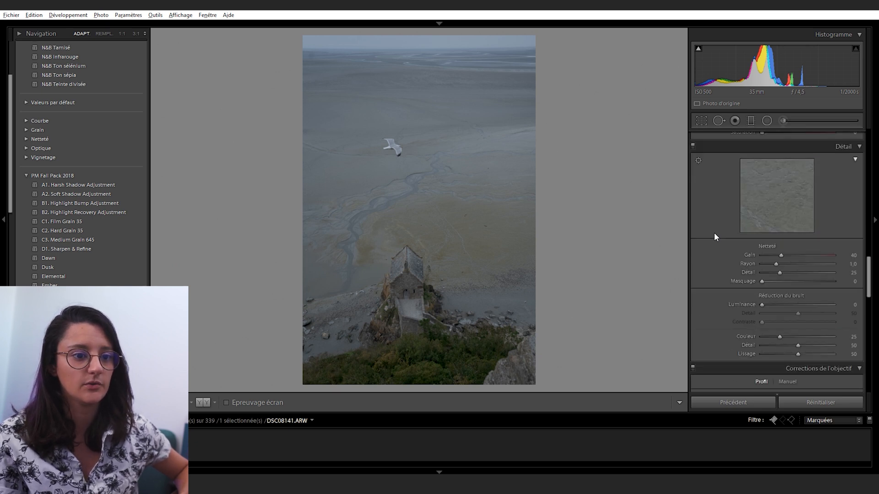
{"action": "left_click", "coordinate": [748, 175]}
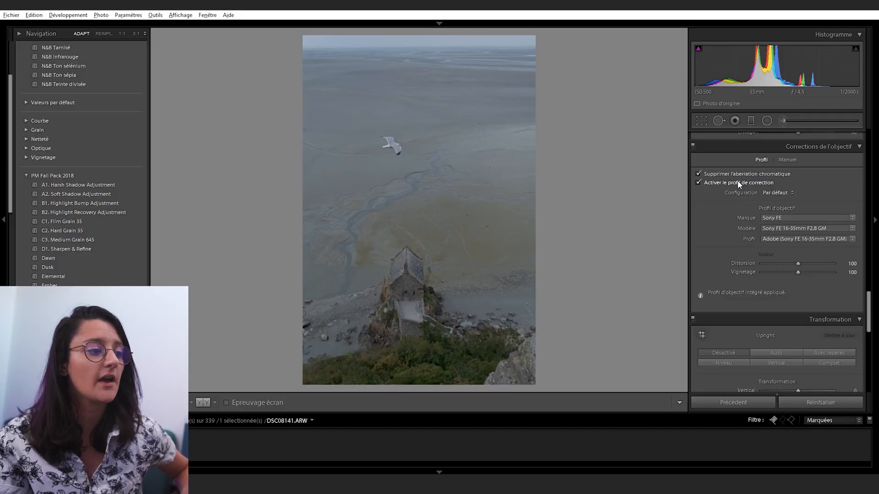
{"action": "left_click", "coordinate": [738, 182]}
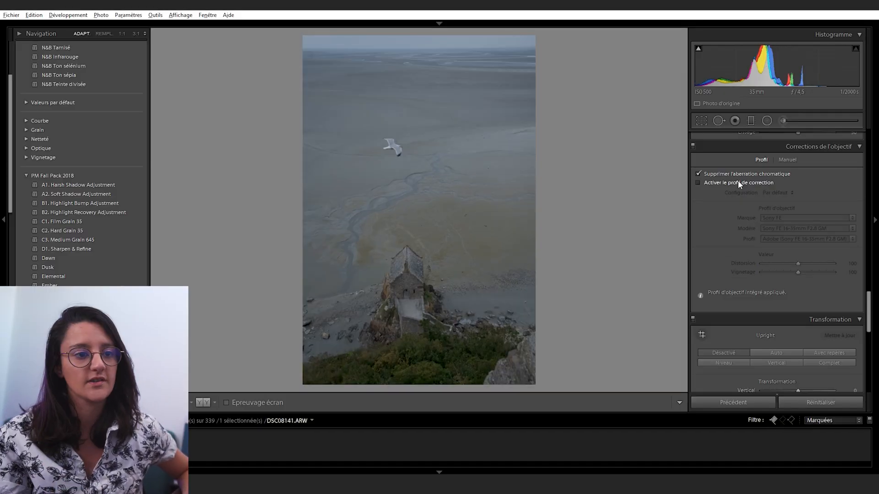
{"action": "left_click", "coordinate": [739, 184]}
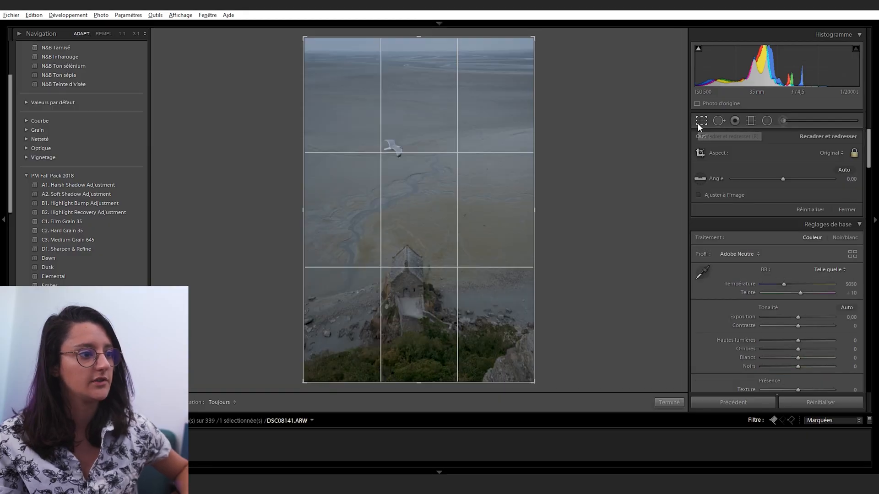
- Straighten the photo automatically and crop it at the original aspect ratio, trimming the foliage below and a strip along the right edge
{"action": "left_click", "coordinate": [701, 121]}
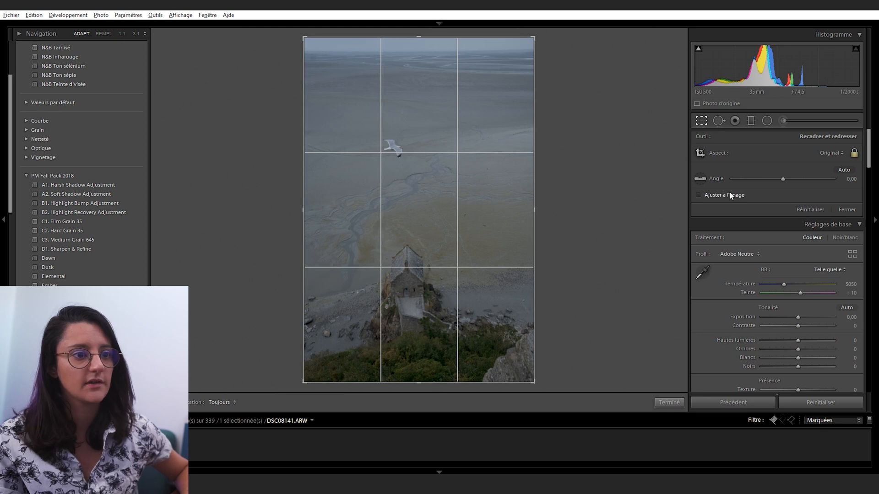
{"action": "left_click", "coordinate": [845, 171]}
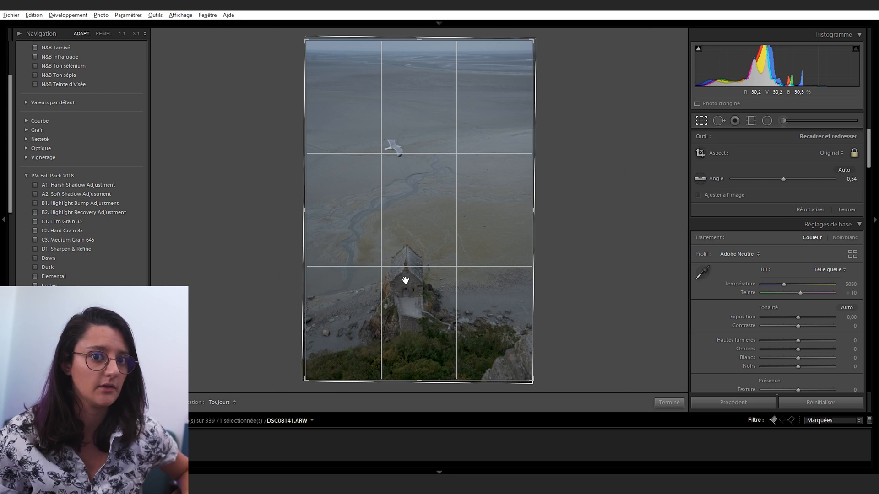
{"action": "mouse_move", "coordinate": [534, 40]}
{"action": "left_mouse_down"}
{"action": "mouse_move", "coordinate": [525, 49]}
{"action": "mouse_move", "coordinate": [543, 48]}
{"action": "left_mouse_up"}
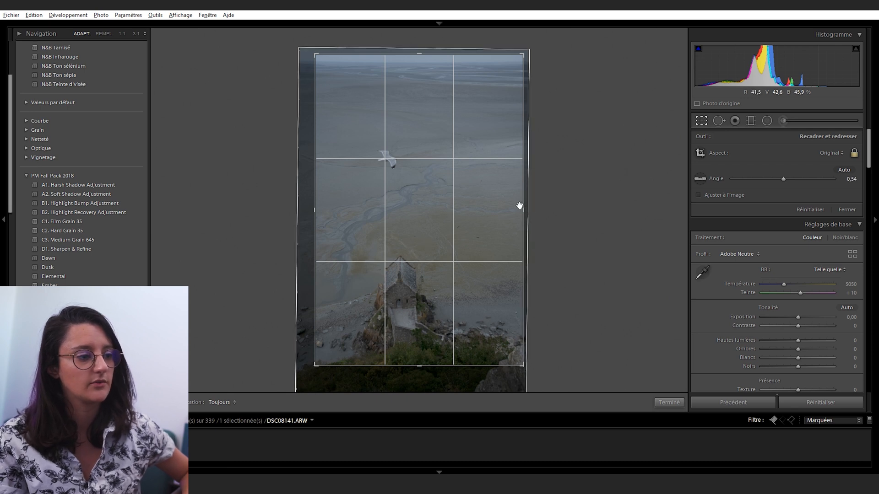
{"action": "left_click_drag", "start_coordinate": [457, 243], "coordinate": [479, 223]}
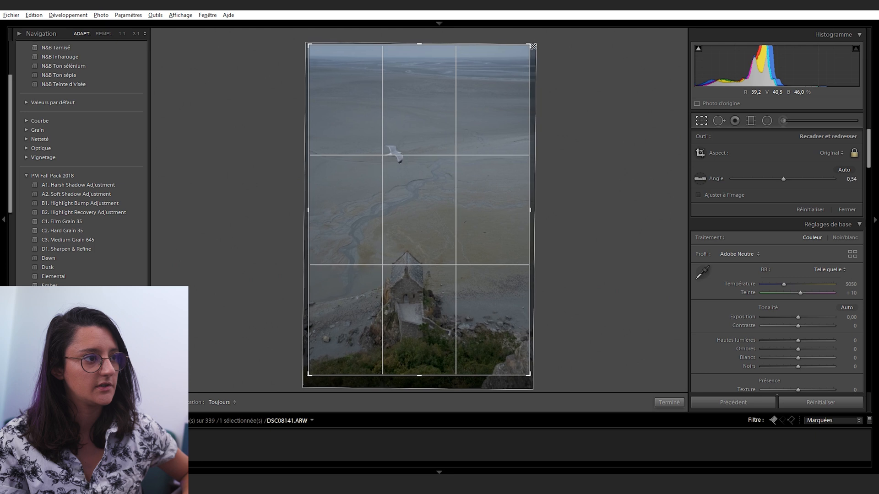
{"action": "left_click_drag", "start_coordinate": [481, 150], "coordinate": [493, 137]}
{"action": "left_click_drag", "start_coordinate": [529, 47], "coordinate": [526, 49]}
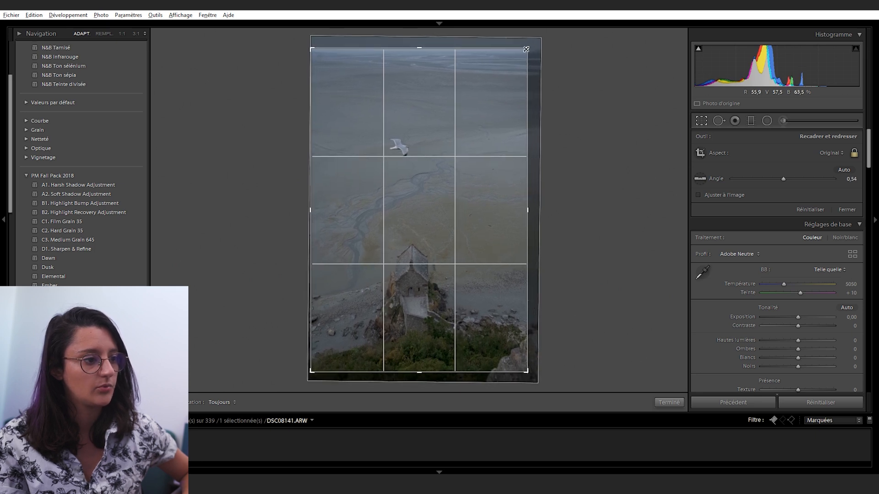
{"action": "left_click_drag", "start_coordinate": [501, 102], "coordinate": [513, 107]}
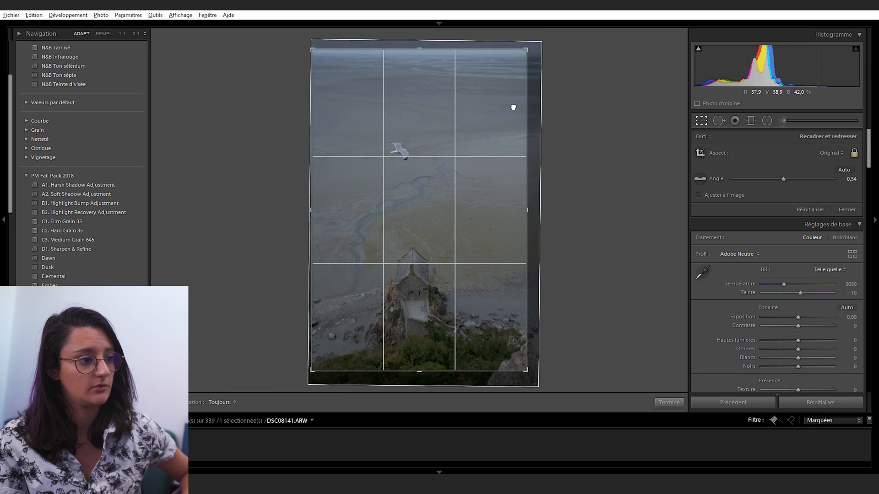
{"action": "left_click_drag", "start_coordinate": [526, 43], "coordinate": [512, 75]}
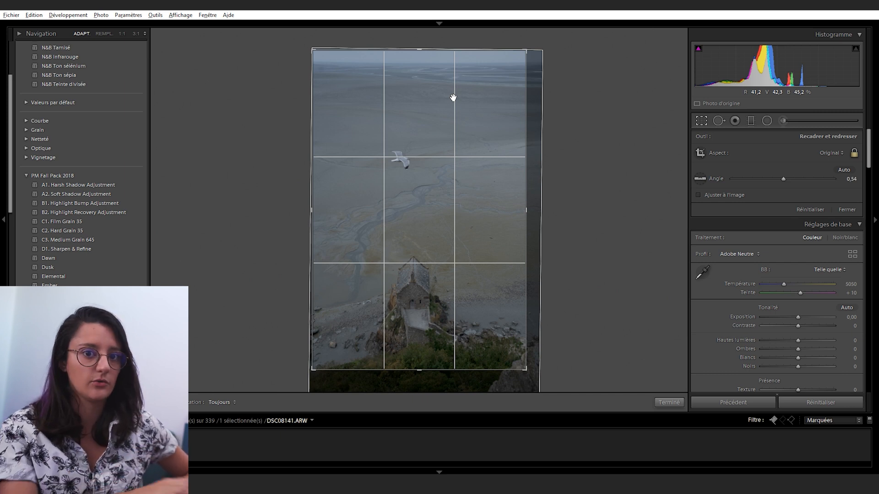
{"action": "left_click", "coordinate": [669, 402]}
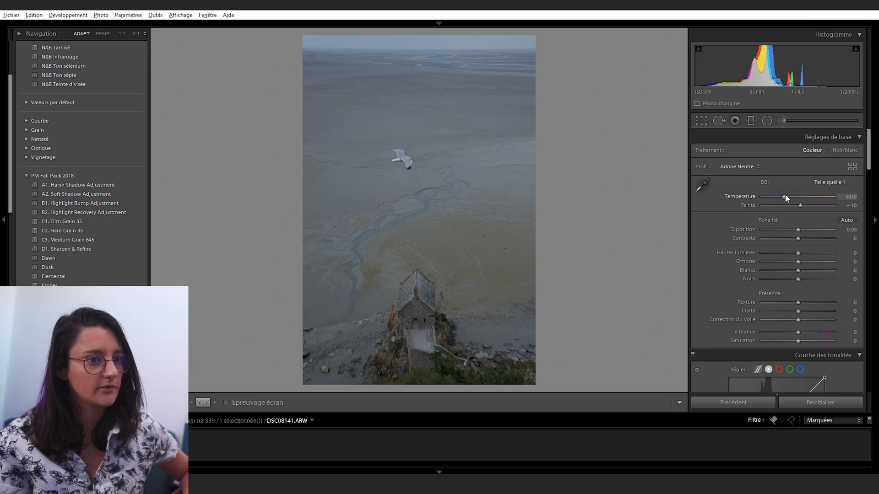
- Set the temperature to 5121, highlights to −75, shadows to +91, whites to +20 and blacks to −52
{"action": "left_click_drag", "start_coordinate": [785, 194], "coordinate": [785, 199]}
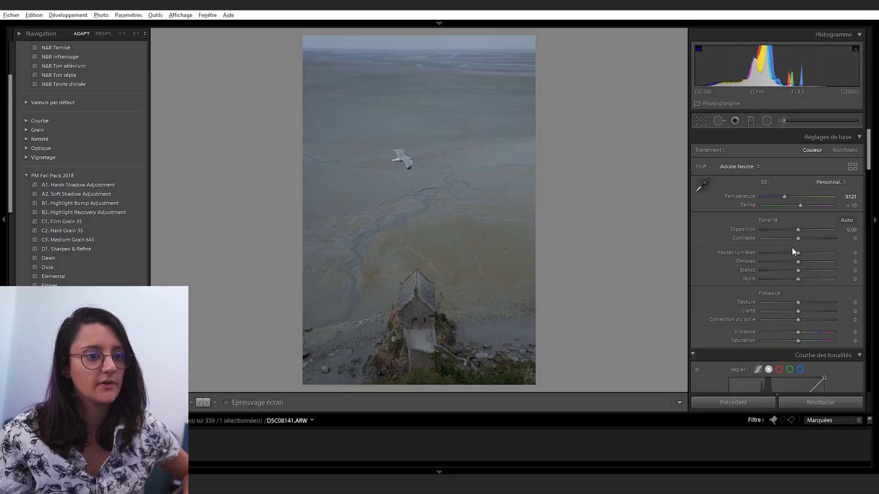
{"action": "left_click_drag", "start_coordinate": [795, 253], "coordinate": [806, 270]}
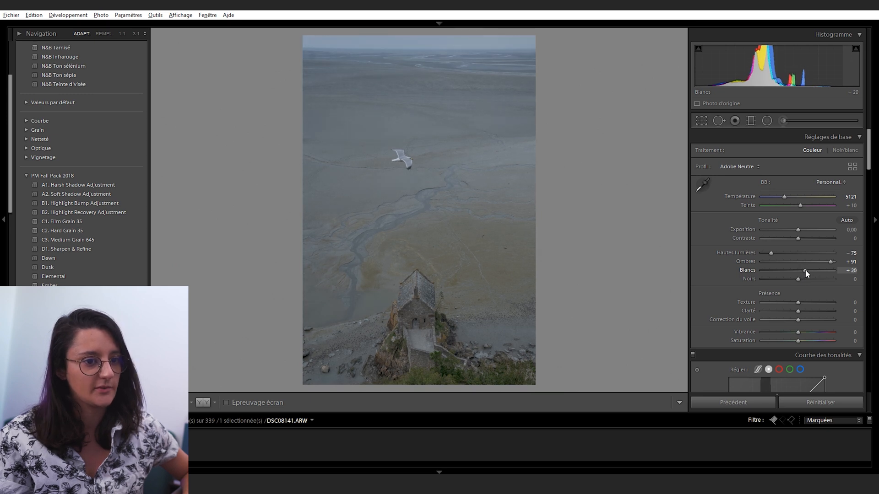
{"action": "left_click_drag", "start_coordinate": [800, 279], "coordinate": [789, 285]}
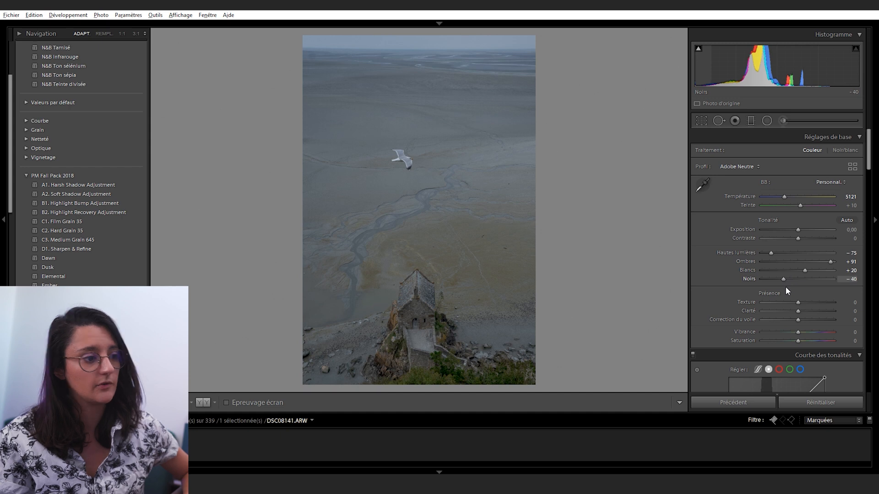
{"action": "key", "text": "Down"}
{"action": "key", "text": "Down"}
{"action": "left_click_drag", "start_coordinate": [785, 288], "coordinate": [780, 284]}
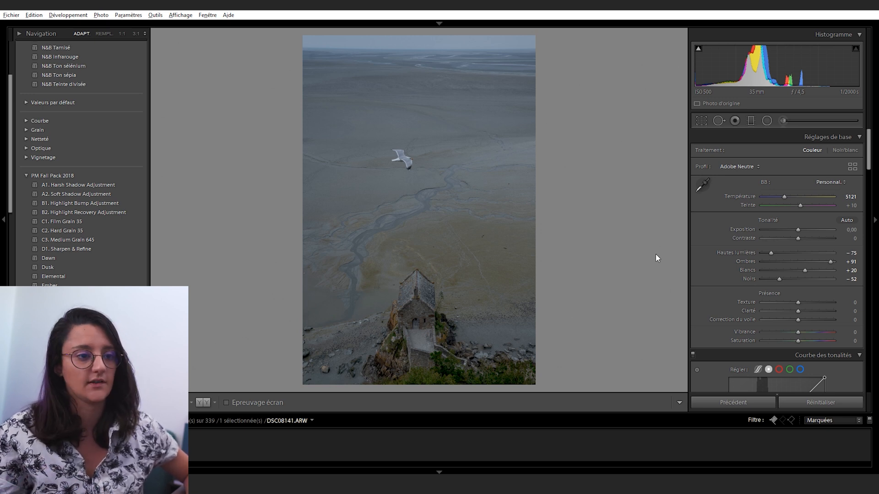
- Set clarity to +18, vibrance to −12 and saturation to +24, and compare the photo with its before view
{"action": "left_click_drag", "start_coordinate": [800, 311], "coordinate": [806, 311]}
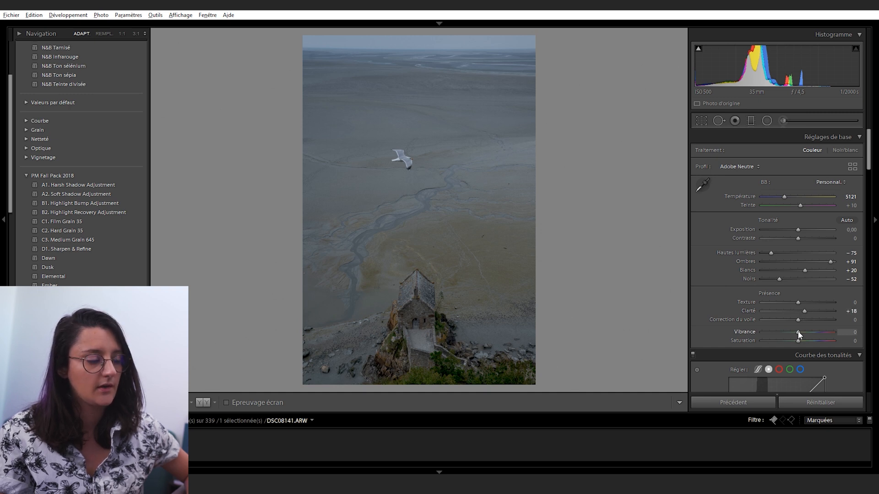
{"action": "left_click_drag", "start_coordinate": [799, 333], "coordinate": [804, 342]}
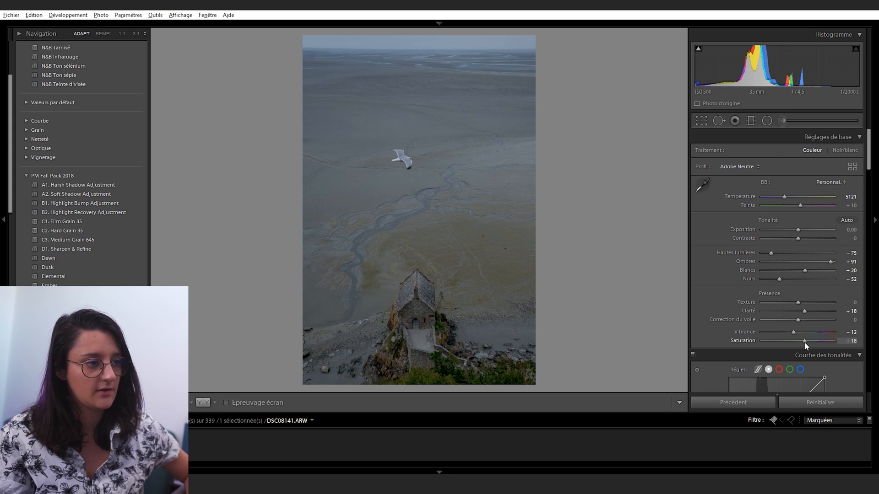
{"action": "left_click_drag", "start_coordinate": [804, 342], "coordinate": [806, 343]}
{"action": "key", "text": "backslash"}
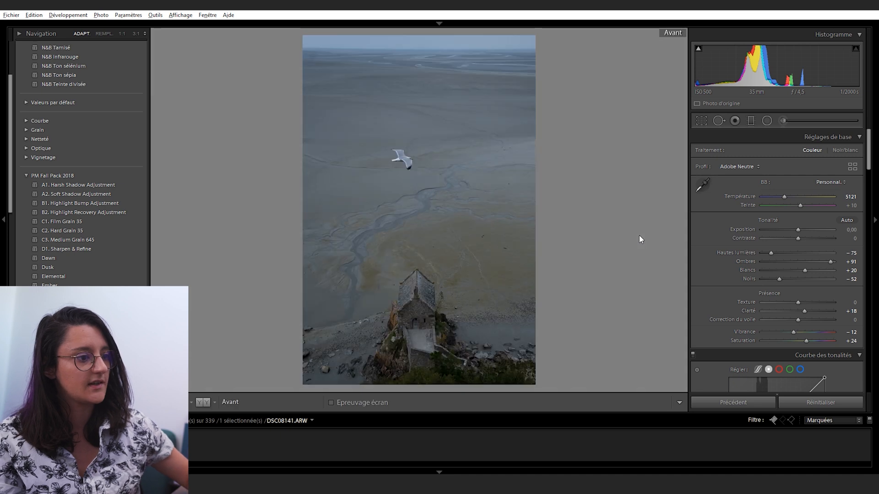
{"action": "key", "text": "backslash"}
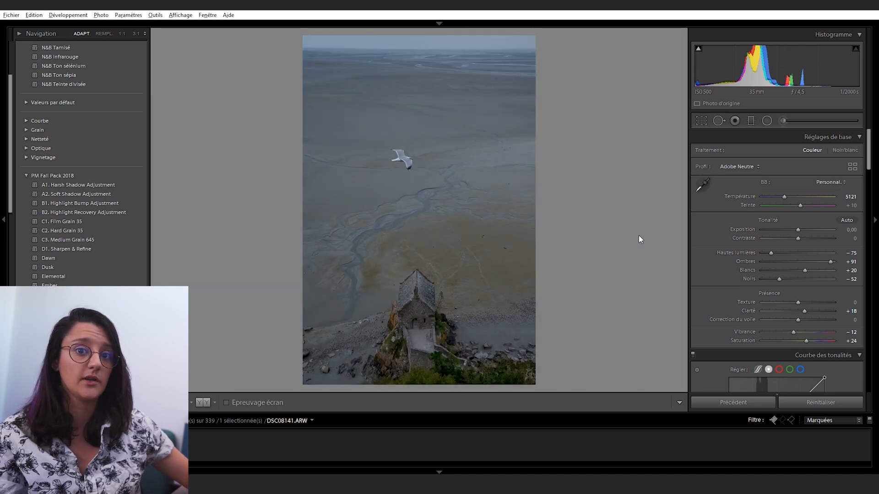
{"action": "key", "text": "backslash"}
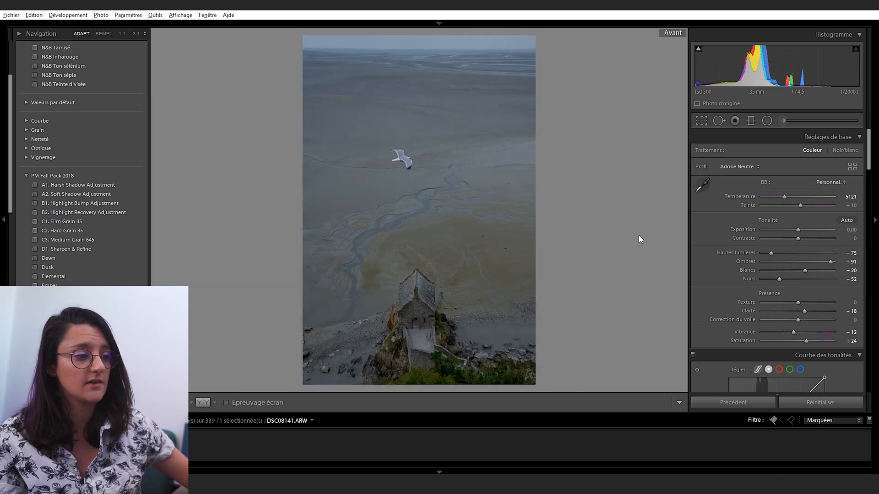
{"action": "key", "text": "backslash"}
- In the calibration settings, set shadows tint to +8, red hue +43, green hue −73 and saturation −35, blue hue −48 and saturation −16
{"action": "scroll", "coordinate": [712, 268], "scroll_direction": "down", "scroll_amount": 15}
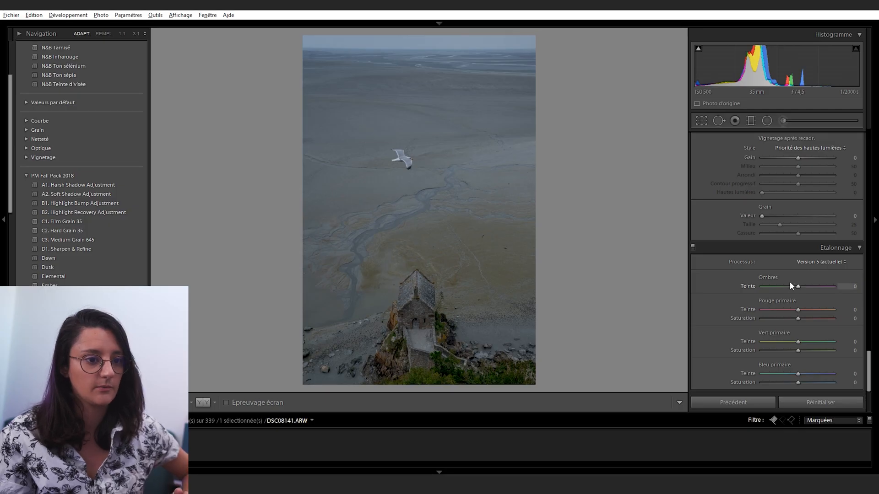
{"action": "left_click_drag", "start_coordinate": [790, 283], "coordinate": [801, 295]}
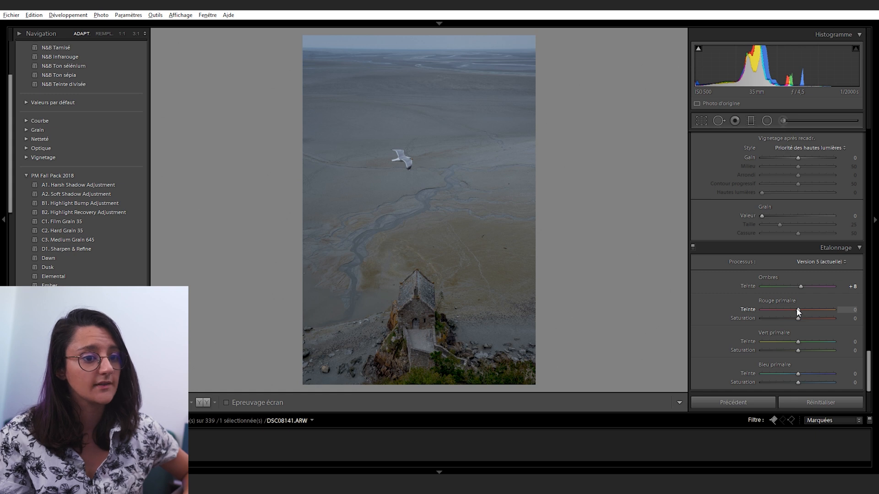
{"action": "left_click_drag", "start_coordinate": [797, 311], "coordinate": [787, 354]}
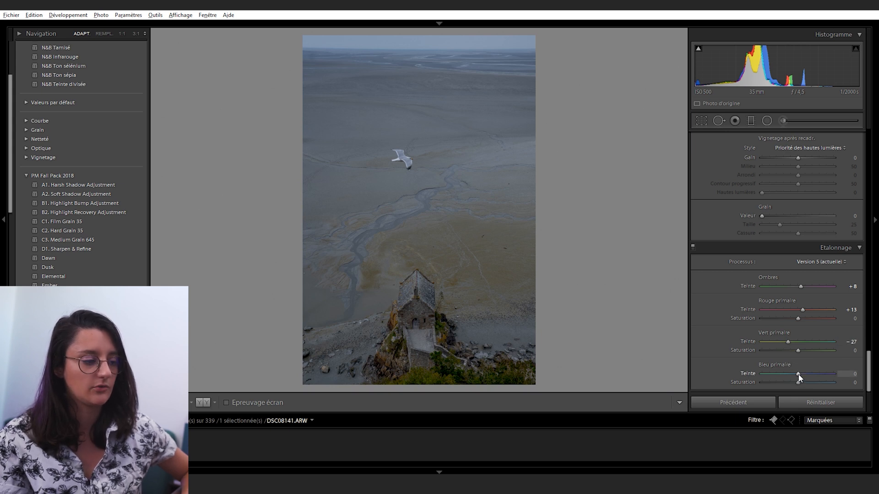
{"action": "left_click_drag", "start_coordinate": [798, 374], "coordinate": [825, 371]}
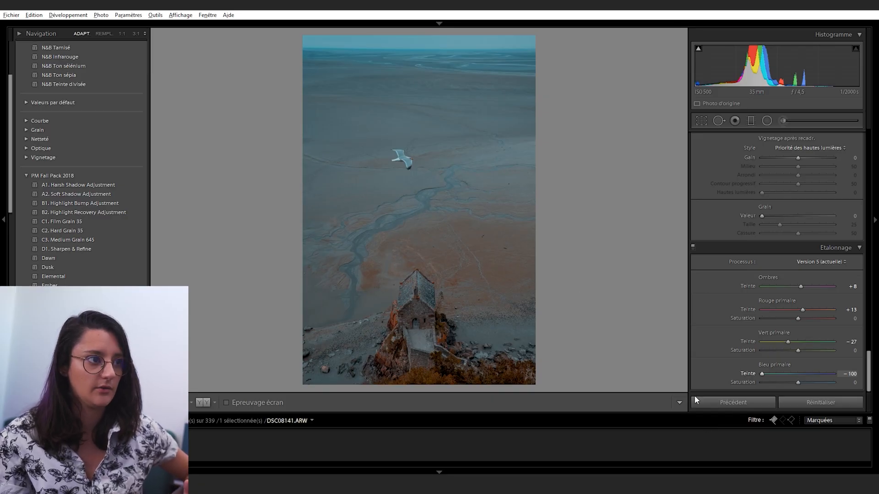
{"action": "left_click_drag", "start_coordinate": [762, 375], "coordinate": [792, 383]}
{"action": "left_click_drag", "start_coordinate": [786, 342], "coordinate": [772, 353]}
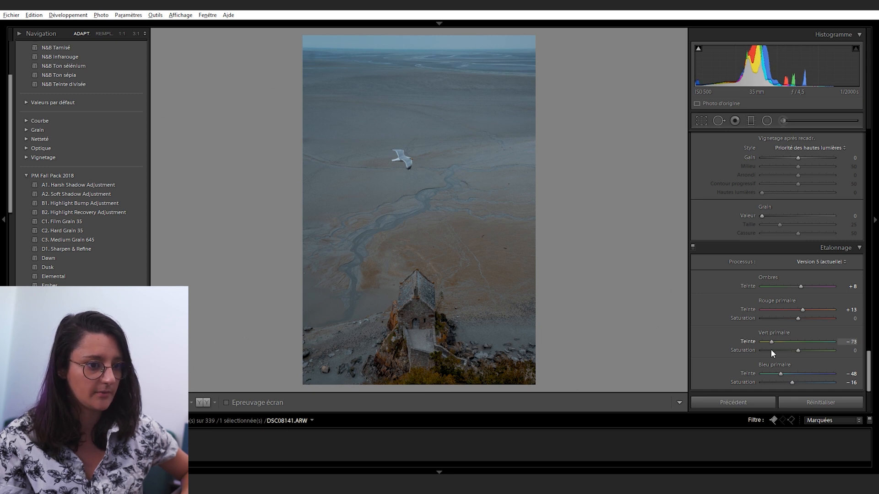
{"action": "mouse_move", "coordinate": [802, 309]}
{"action": "left_mouse_down"}
{"action": "mouse_move", "coordinate": [826, 308]}
{"action": "mouse_move", "coordinate": [811, 314]}
{"action": "left_mouse_up"}
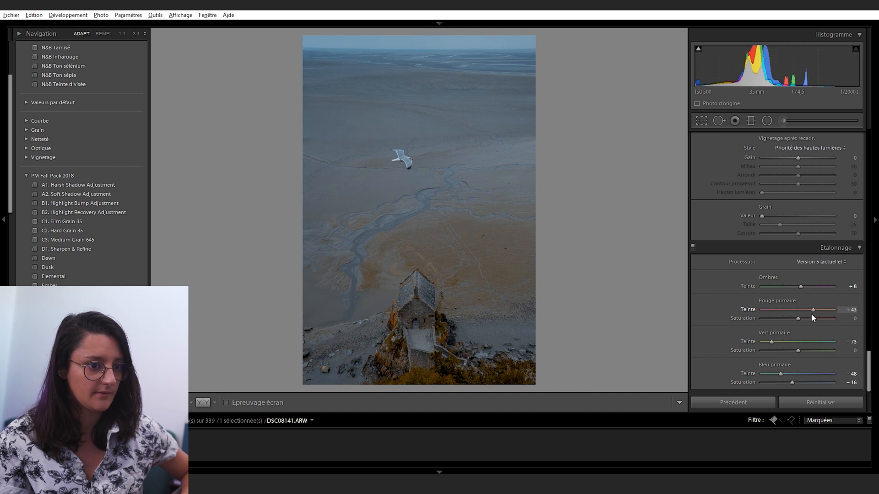
{"action": "left_click_drag", "start_coordinate": [798, 350], "coordinate": [784, 351]}
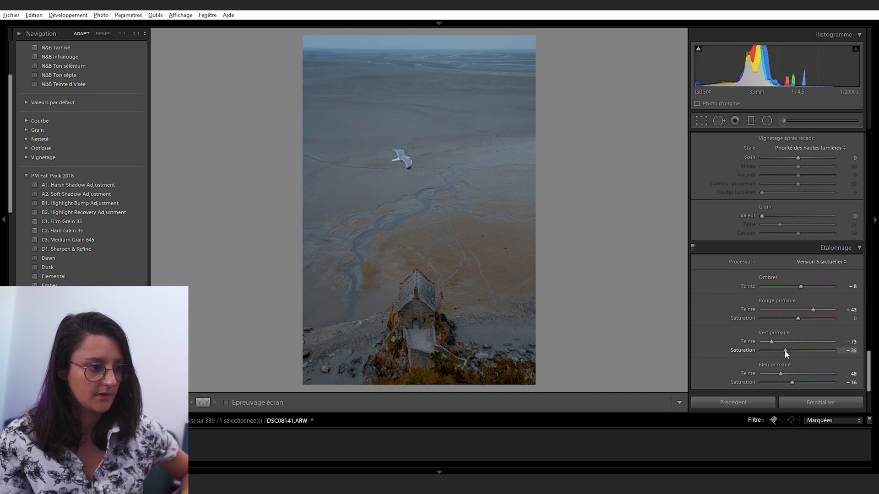
- Refine the calibration with blue hue −50, blue saturation +7, green hue −36, red hue +64 and shadows tint +38, and compare it off and on
{"action": "mouse_move", "coordinate": [792, 383]}
{"action": "left_mouse_down"}
{"action": "mouse_move", "coordinate": [806, 382]}
{"action": "mouse_move", "coordinate": [779, 374]}
{"action": "left_mouse_up"}
{"action": "mouse_move", "coordinate": [771, 344]}
{"action": "left_mouse_down"}
{"action": "mouse_move", "coordinate": [799, 344]}
{"action": "mouse_move", "coordinate": [785, 345]}
{"action": "left_mouse_up"}
{"action": "left_click_drag", "start_coordinate": [813, 310], "coordinate": [821, 310]}
{"action": "left_click_drag", "start_coordinate": [801, 286], "coordinate": [811, 287]}
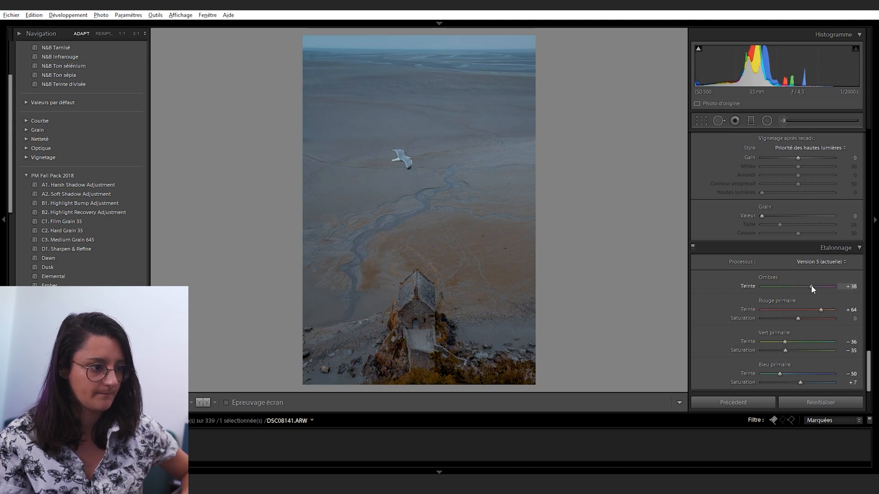
{"action": "left_click", "coordinate": [693, 246]}
{"action": "left_click", "coordinate": [693, 247]}
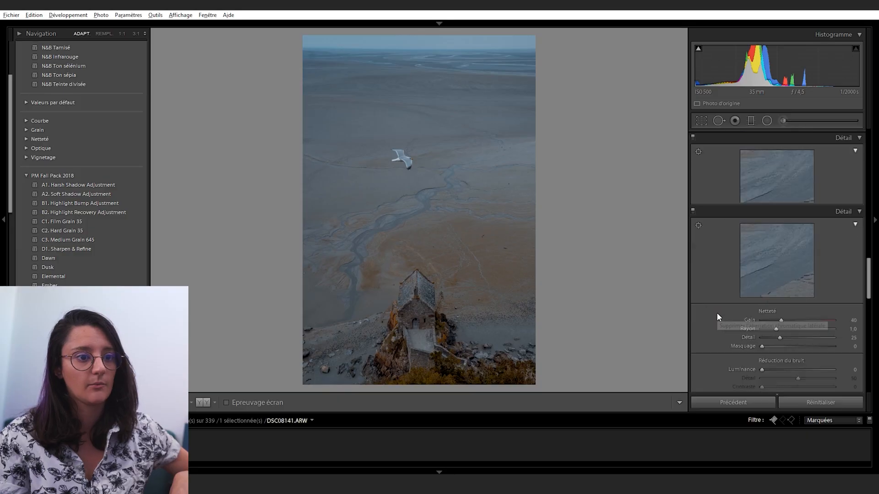
- Raise the photo's exposure to +0.29 in the basic adjustments
{"action": "scroll", "coordinate": [716, 312], "scroll_direction": "up", "scroll_amount": 5}
{"action": "scroll", "coordinate": [717, 312], "scroll_direction": "up", "scroll_amount": 5}
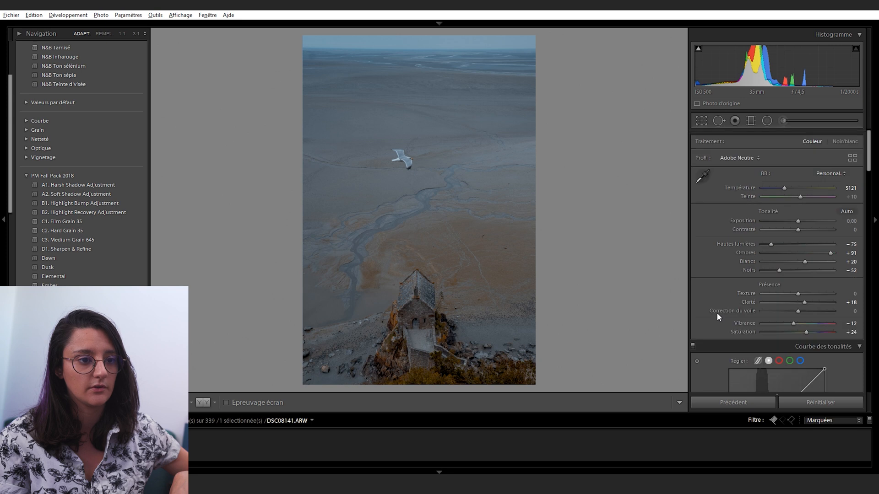
{"action": "left_click_drag", "start_coordinate": [798, 226], "coordinate": [800, 240]}
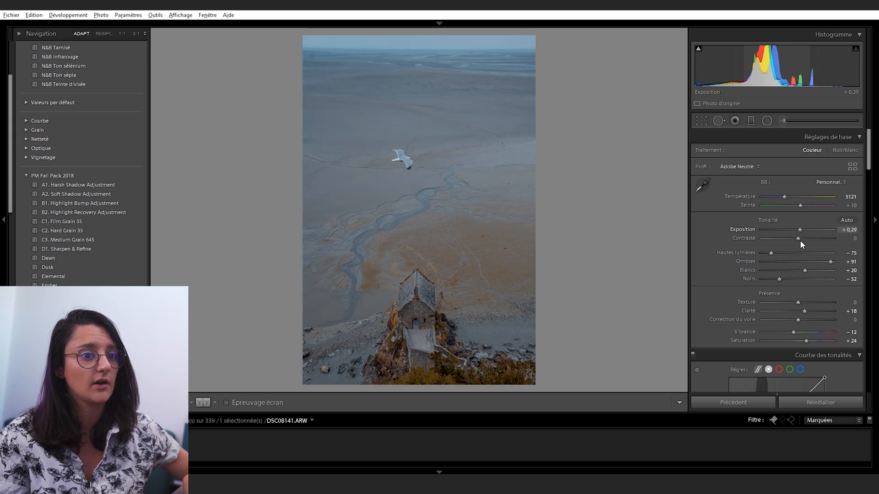
- Reset the photo's exposure, then set exposure to +0.61 and contrast to +29 in the basic adjustments
{"action": "double_click", "coordinate": [800, 230]}
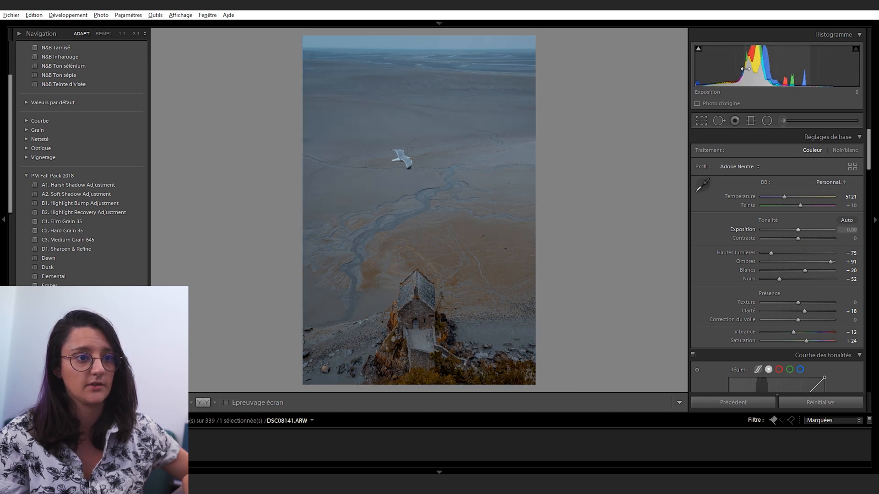
{"action": "left_click_drag", "start_coordinate": [799, 229], "coordinate": [808, 244]}
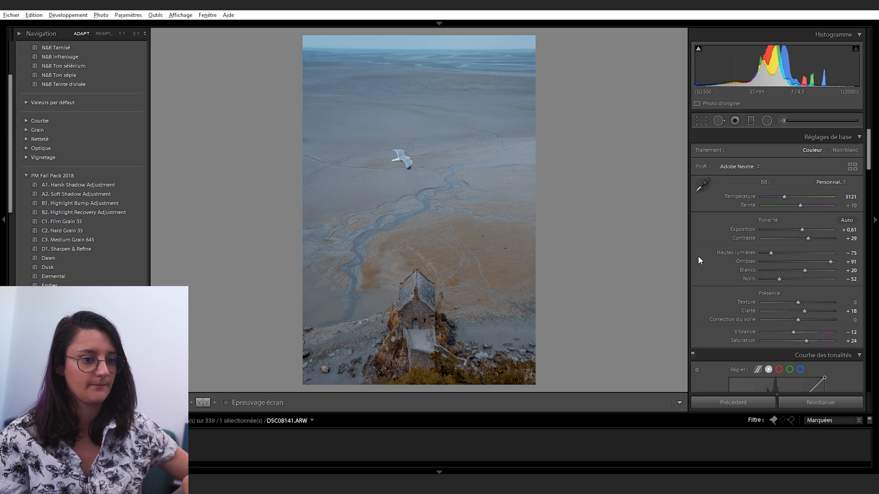
- Shape the point tone curve with a raised black point, a lowered shadow point and a midtone point at input 142, output 151
{"action": "scroll", "coordinate": [730, 302], "scroll_direction": "down", "scroll_amount": 3}
{"action": "mouse_move", "coordinate": [729, 324]}
{"action": "left_mouse_down"}
{"action": "mouse_move", "coordinate": [721, 333]}
{"action": "mouse_move", "coordinate": [716, 315]}
{"action": "left_mouse_up"}
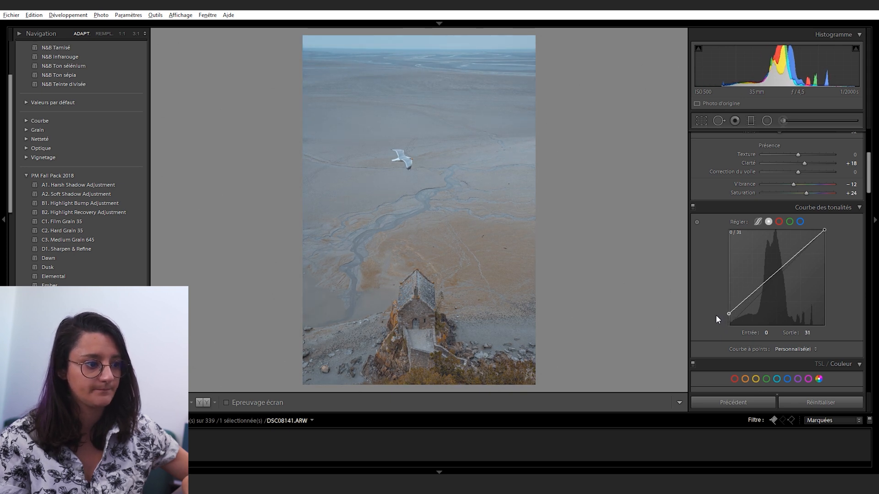
{"action": "left_click", "coordinate": [740, 310]}
{"action": "left_click", "coordinate": [784, 272]}
{"action": "left_click_drag", "start_coordinate": [784, 271], "coordinate": [784, 268]}
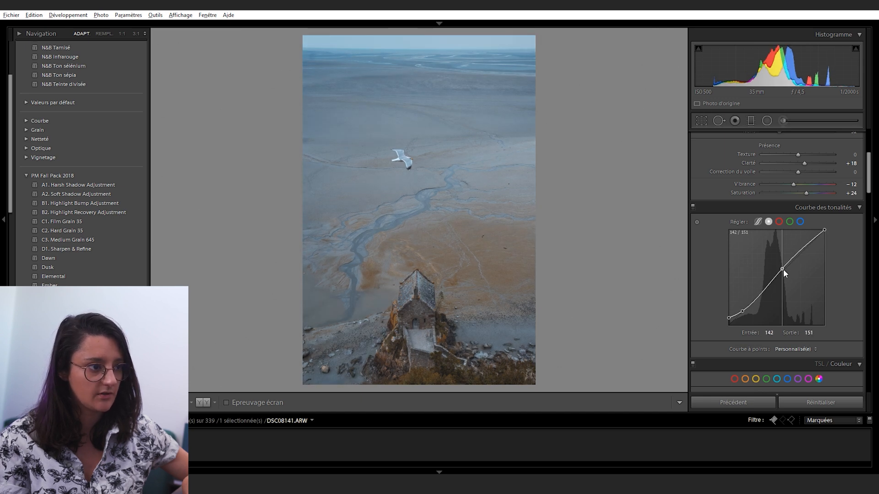
- Compare the tone curve off and on, both on the whole photo and zoomed in on the chapel and rocks
{"action": "left_click", "coordinate": [693, 207]}
{"action": "left_click", "coordinate": [693, 207]}
{"action": "left_click", "coordinate": [446, 345]}
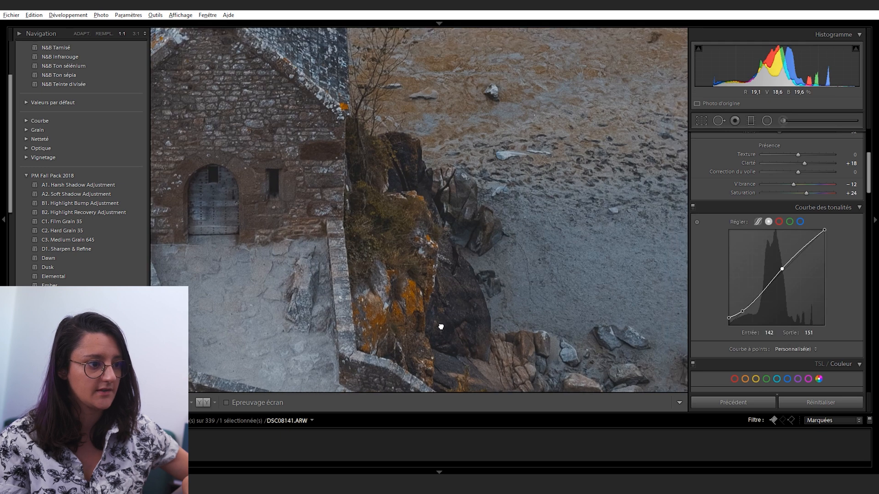
{"action": "left_click_drag", "start_coordinate": [441, 327], "coordinate": [414, 330]}
{"action": "left_click", "coordinate": [693, 210]}
{"action": "left_click", "coordinate": [693, 209]}
{"action": "left_click", "coordinate": [694, 210]}
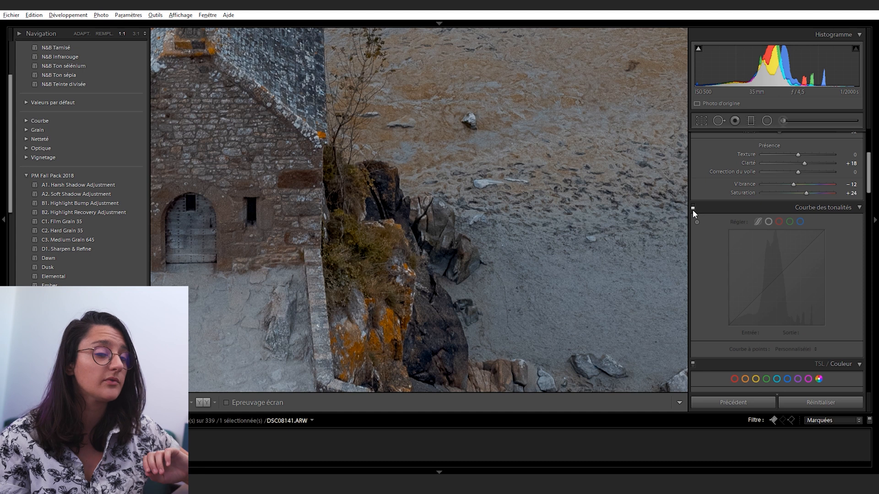
{"action": "left_click", "coordinate": [693, 209]}
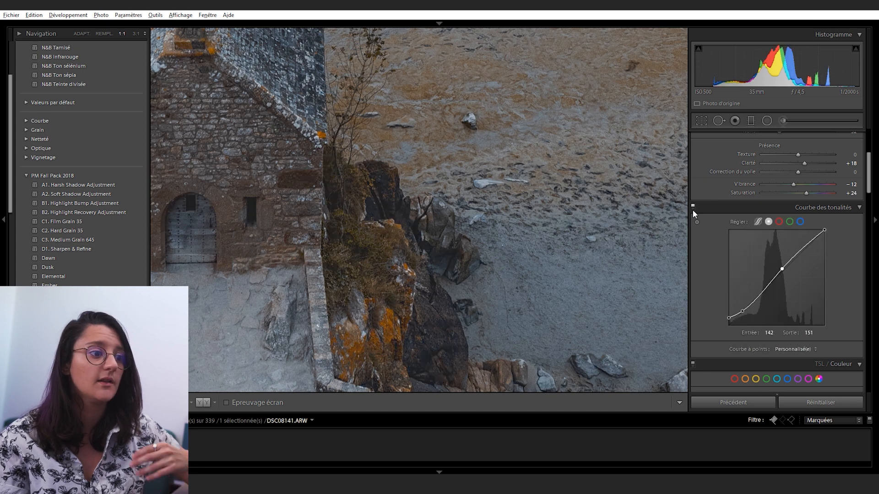
{"action": "left_click", "coordinate": [694, 210]}
{"action": "left_click", "coordinate": [693, 209]}
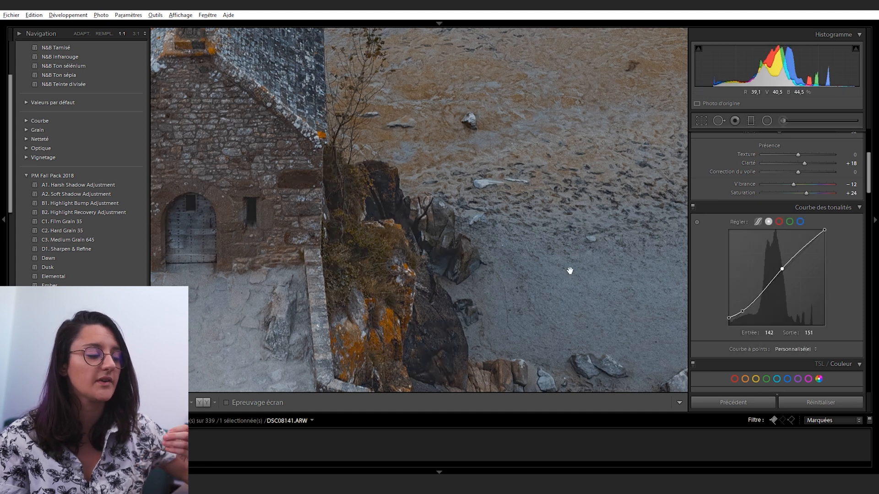
{"action": "left_click", "coordinate": [571, 177]}
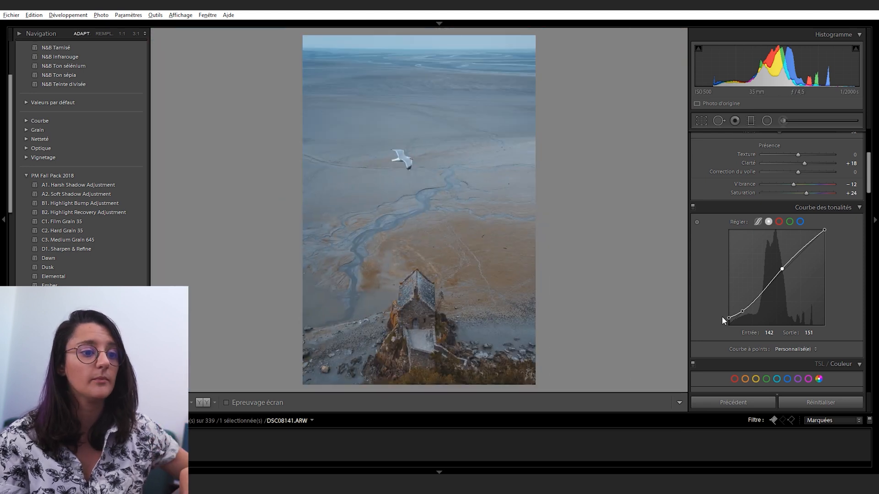
- Set the tone curve's black point output to 23 and the vibrance to −10
{"action": "mouse_move", "coordinate": [728, 318]}
{"action": "left_mouse_down"}
{"action": "mouse_move", "coordinate": [724, 309]}
{"action": "mouse_move", "coordinate": [722, 321]}
{"action": "mouse_move", "coordinate": [718, 310]}
{"action": "mouse_move", "coordinate": [712, 317]}
{"action": "left_mouse_up"}
{"action": "key", "text": "Up"}
{"action": "left_click_drag", "start_coordinate": [793, 184], "coordinate": [793, 186]}
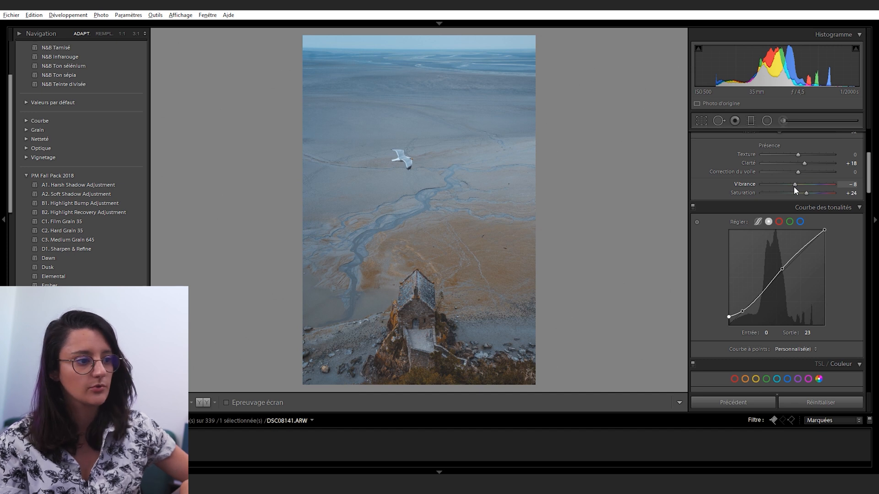
{"action": "key", "text": "Down"}
{"action": "key", "text": "Down"}
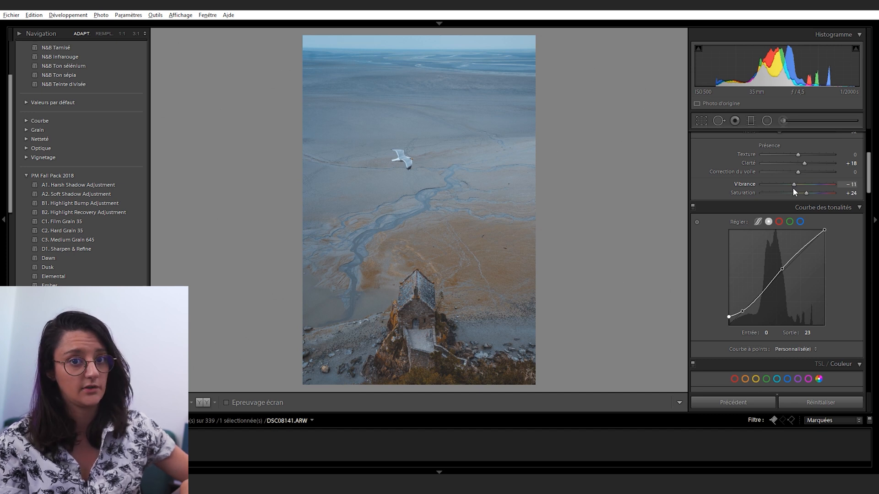
{"action": "key", "text": "Up"}
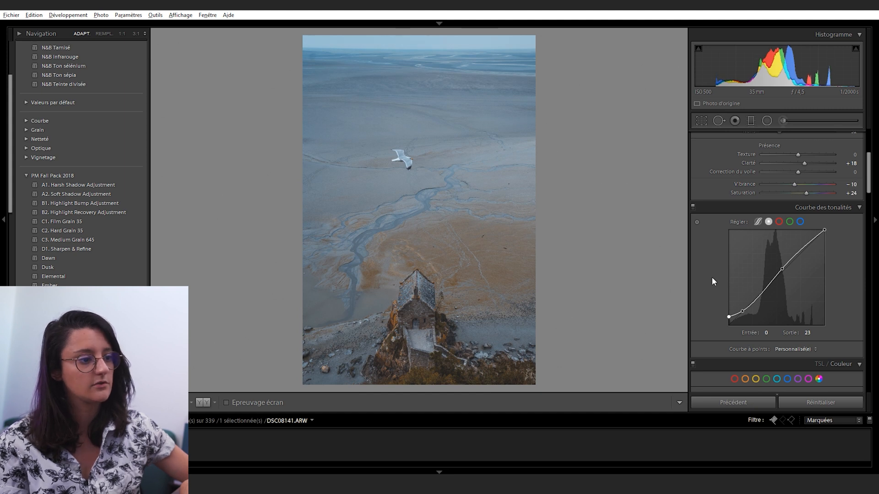
- In the HSL colour settings, set the red saturation to −100 and keep the red hue at 0
{"action": "scroll", "coordinate": [713, 277], "scroll_direction": "down", "scroll_amount": 5}
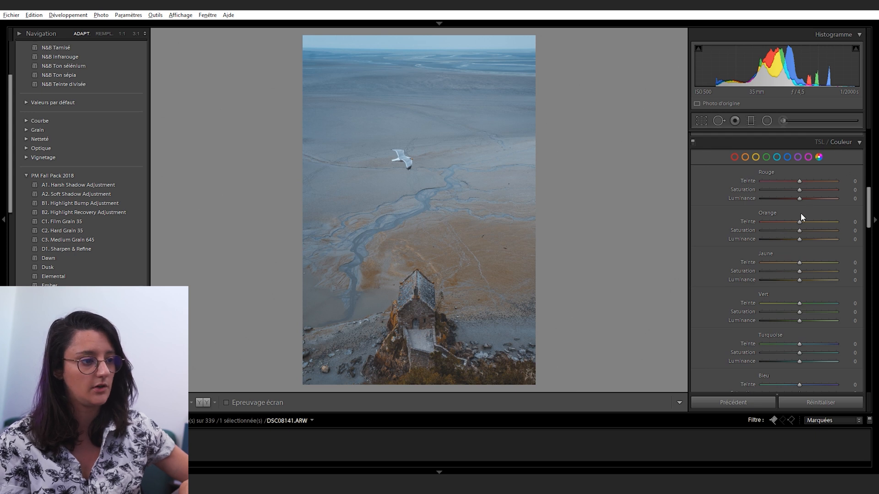
{"action": "left_click_drag", "start_coordinate": [789, 181], "coordinate": [577, 229]}
{"action": "double_click", "coordinate": [804, 180]}
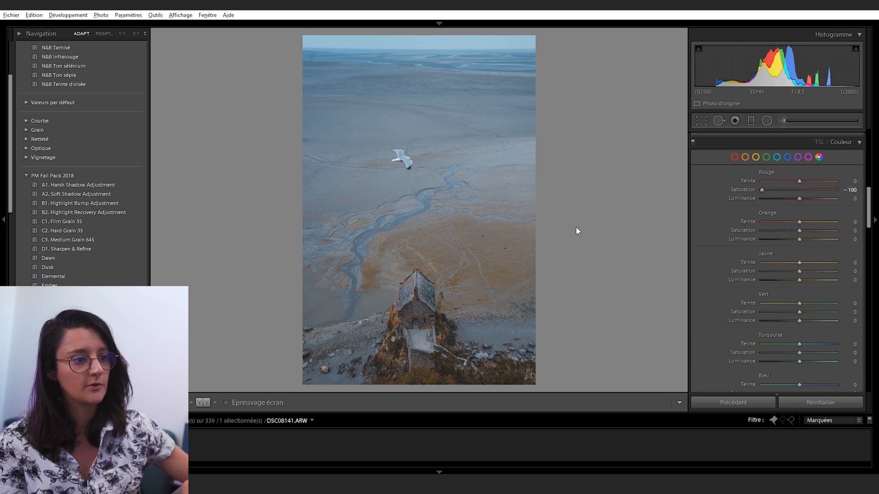
- Set the orange hue to −24, saturation to −12 and luminance to +9 in the HSL colour settings
{"action": "left_click", "coordinate": [808, 220]}
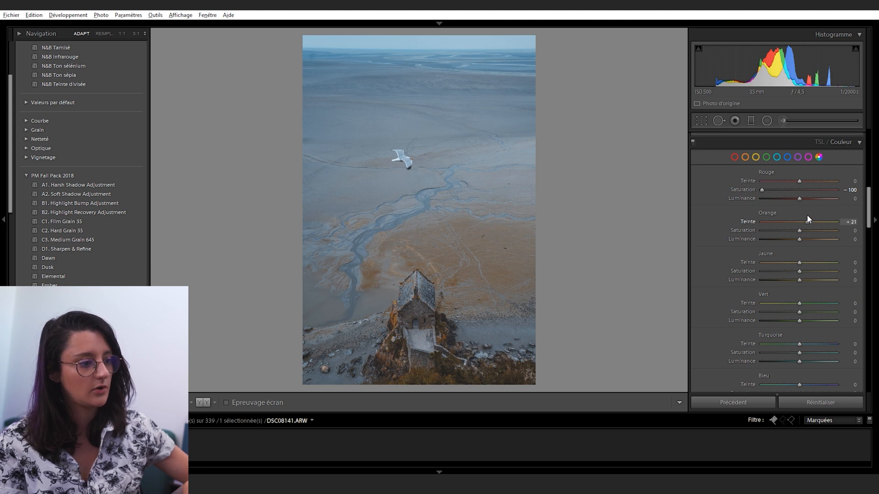
{"action": "left_click", "coordinate": [415, 318]}
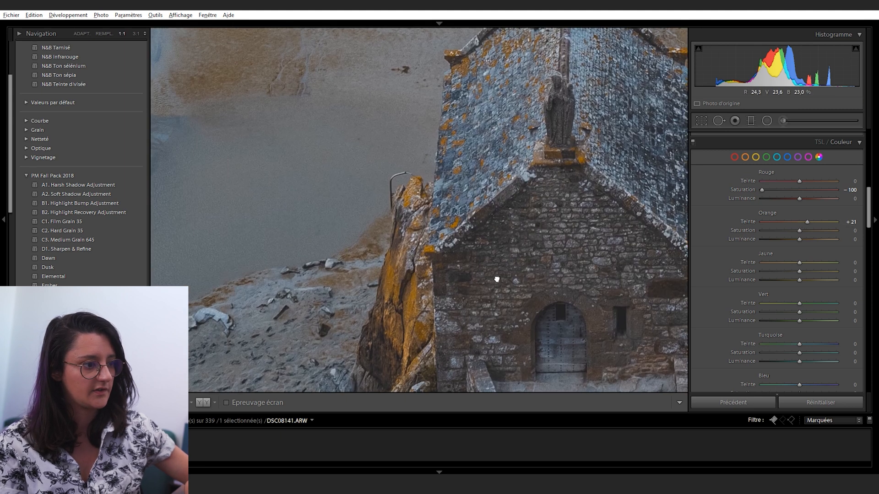
{"action": "mouse_move", "coordinate": [793, 222]}
{"action": "left_mouse_down"}
{"action": "mouse_move", "coordinate": [774, 223]}
{"action": "mouse_move", "coordinate": [801, 221]}
{"action": "mouse_move", "coordinate": [791, 224]}
{"action": "left_mouse_up"}
{"action": "key", "text": "z"}
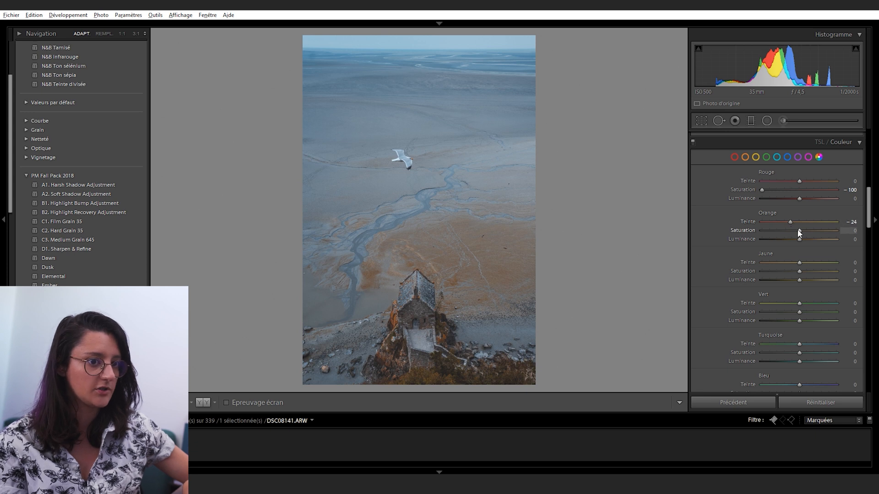
{"action": "mouse_move", "coordinate": [785, 232]}
{"action": "left_mouse_down"}
{"action": "mouse_move", "coordinate": [761, 242]}
{"action": "mouse_move", "coordinate": [795, 234]}
{"action": "left_mouse_up"}
{"action": "mouse_move", "coordinate": [799, 239]}
{"action": "left_mouse_down"}
{"action": "mouse_move", "coordinate": [816, 240]}
{"action": "mouse_move", "coordinate": [806, 246]}
{"action": "left_mouse_up"}
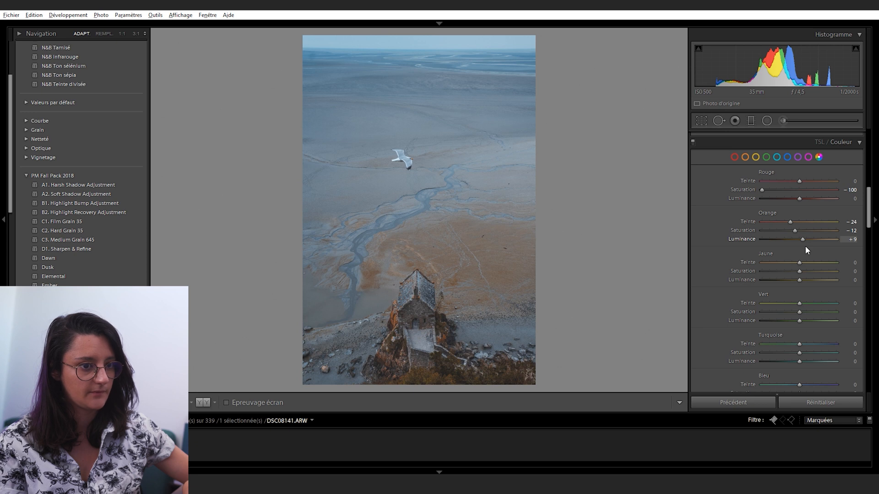
- Set the yellow hue to +34, saturation to −20 and luminance to +41 in the HSL colour settings
{"action": "mouse_move", "coordinate": [798, 263]}
{"action": "left_mouse_down"}
{"action": "mouse_move", "coordinate": [776, 265]}
{"action": "mouse_move", "coordinate": [828, 263]}
{"action": "mouse_move", "coordinate": [801, 266]}
{"action": "left_mouse_up"}
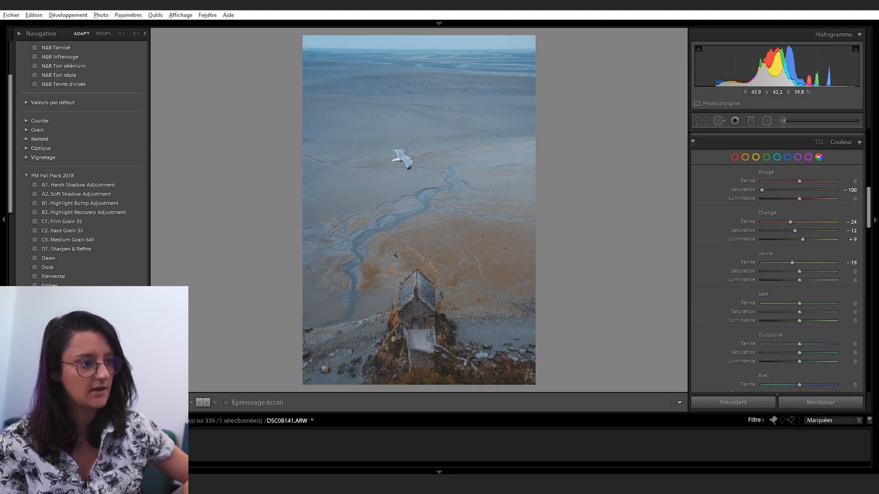
{"action": "left_click_drag", "start_coordinate": [802, 264], "coordinate": [762, 273]}
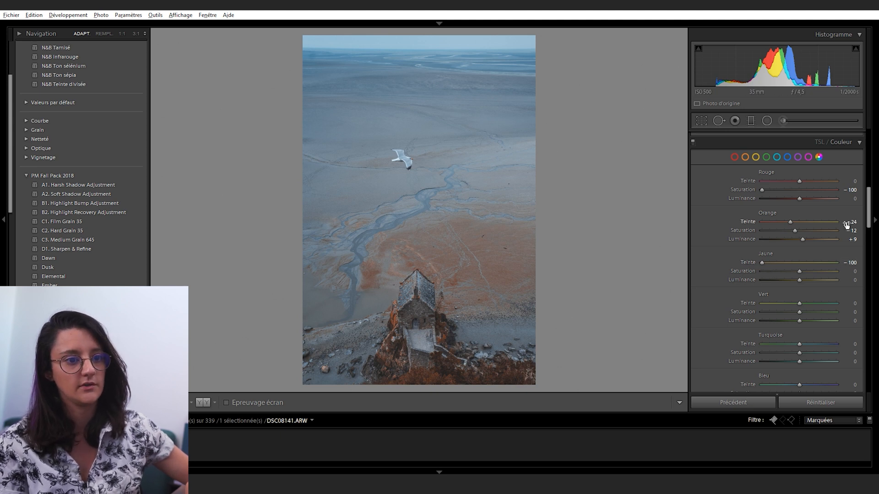
{"action": "left_click_drag", "start_coordinate": [763, 263], "coordinate": [783, 272]}
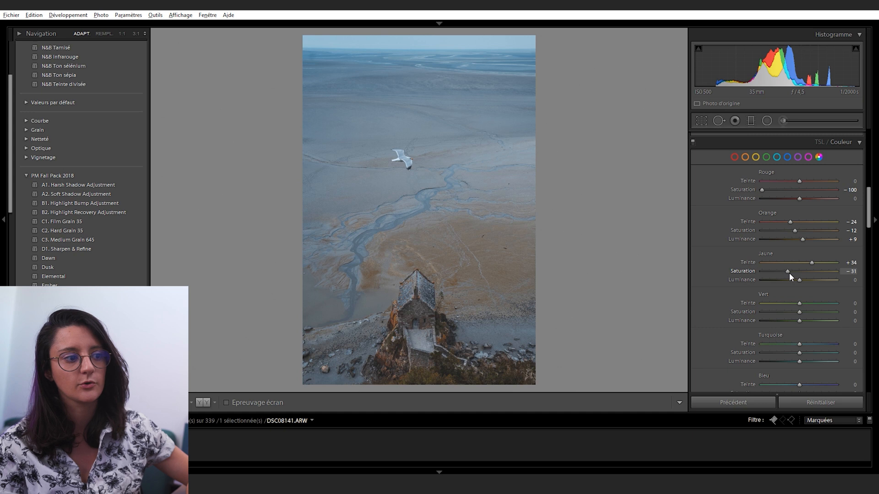
{"action": "left_click_drag", "start_coordinate": [790, 273], "coordinate": [810, 296]}
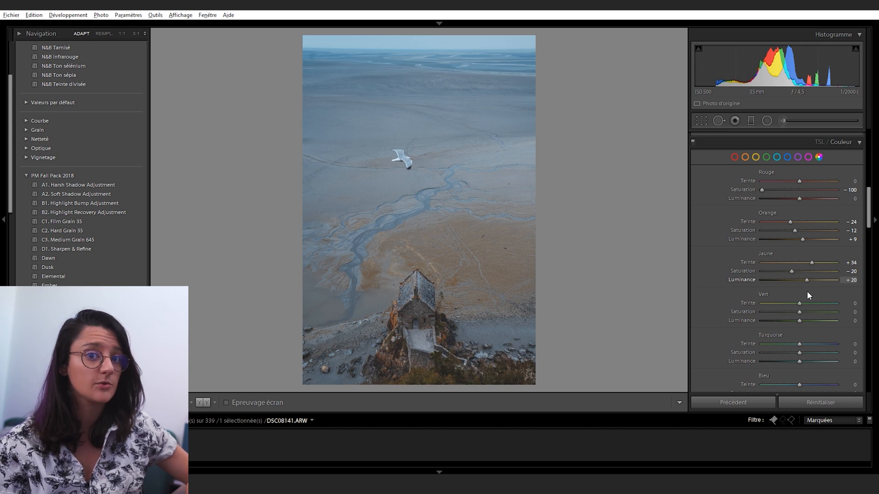
{"action": "mouse_move", "coordinate": [807, 280]}
{"action": "left_mouse_down"}
{"action": "mouse_move", "coordinate": [784, 284]}
{"action": "mouse_move", "coordinate": [814, 281]}
{"action": "mouse_move", "coordinate": [792, 290]}
{"action": "mouse_move", "coordinate": [806, 293]}
{"action": "left_mouse_up"}
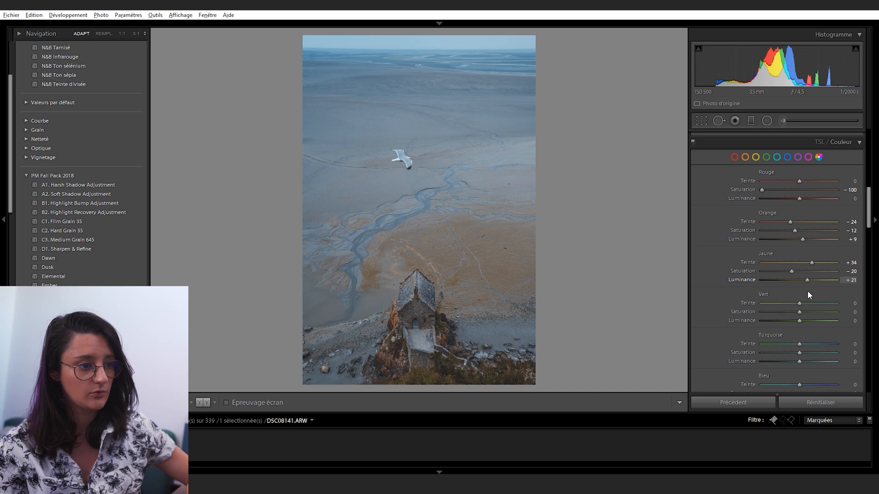
{"action": "left_click_drag", "start_coordinate": [807, 280], "coordinate": [811, 284]}
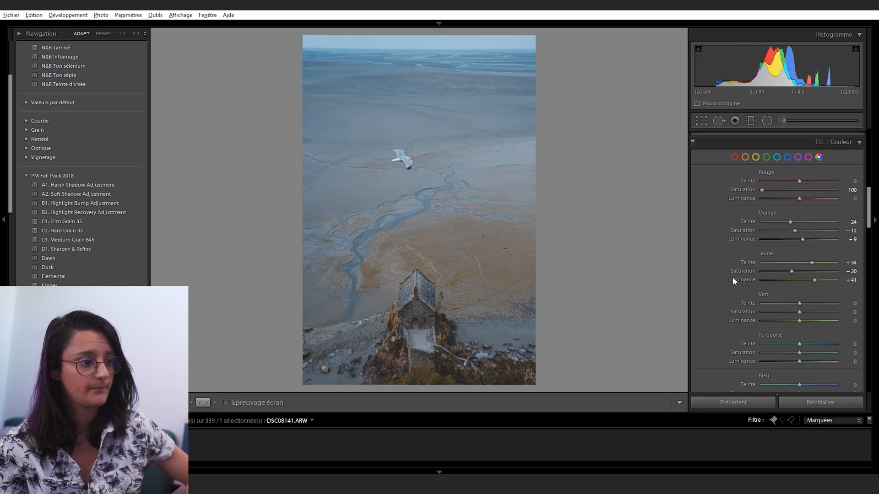
- Try out the green hue, reset it to 0 and set the green saturation to −100
{"action": "scroll", "coordinate": [732, 276], "scroll_direction": "down", "scroll_amount": 3}
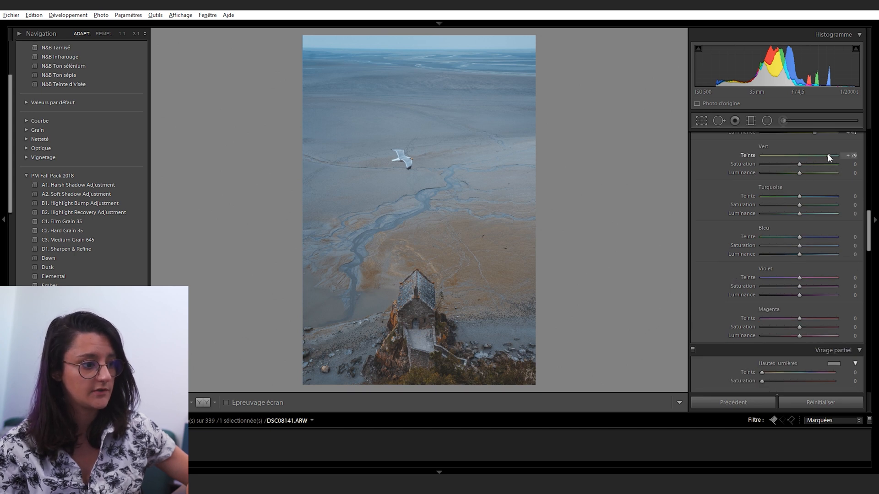
{"action": "left_click_drag", "start_coordinate": [771, 157], "coordinate": [792, 154]}
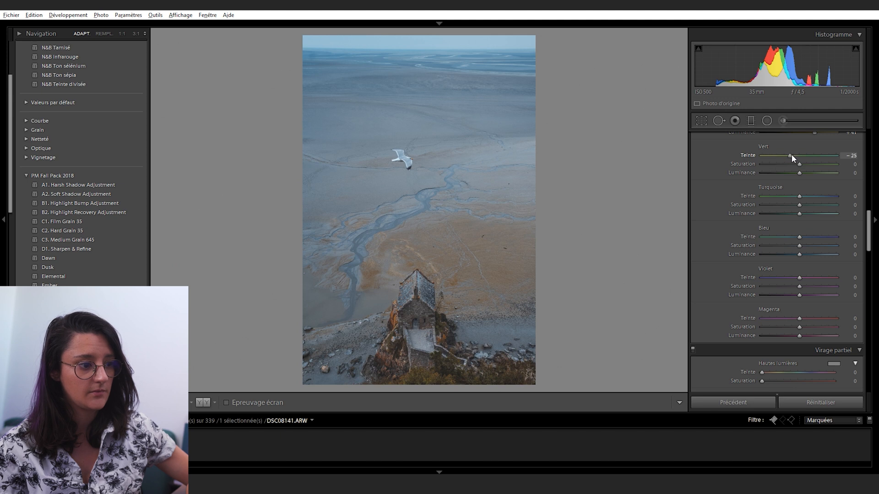
{"action": "double_click", "coordinate": [750, 158]}
{"action": "left_click_drag", "start_coordinate": [800, 164], "coordinate": [711, 204]}
- Set the turquoise hue to +55 and saturation to +17, and the blue hue to +15
{"action": "left_click_drag", "start_coordinate": [800, 199], "coordinate": [746, 202]}
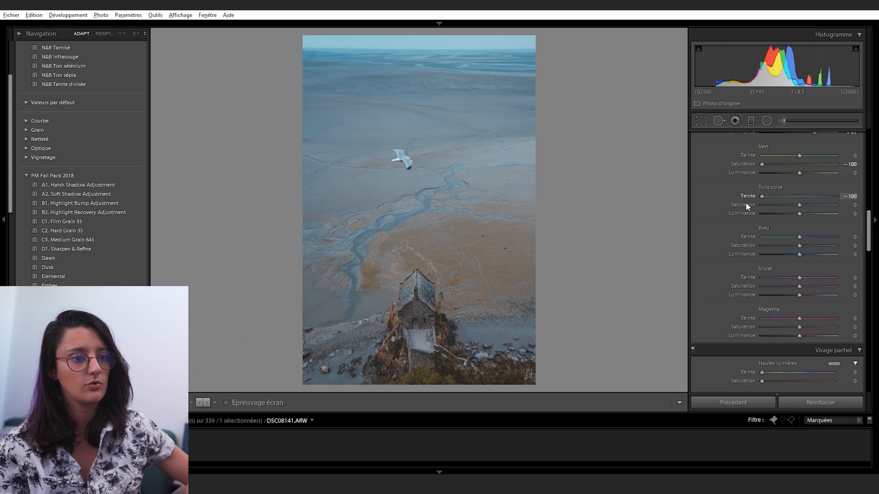
{"action": "left_click_drag", "start_coordinate": [746, 203], "coordinate": [819, 211]}
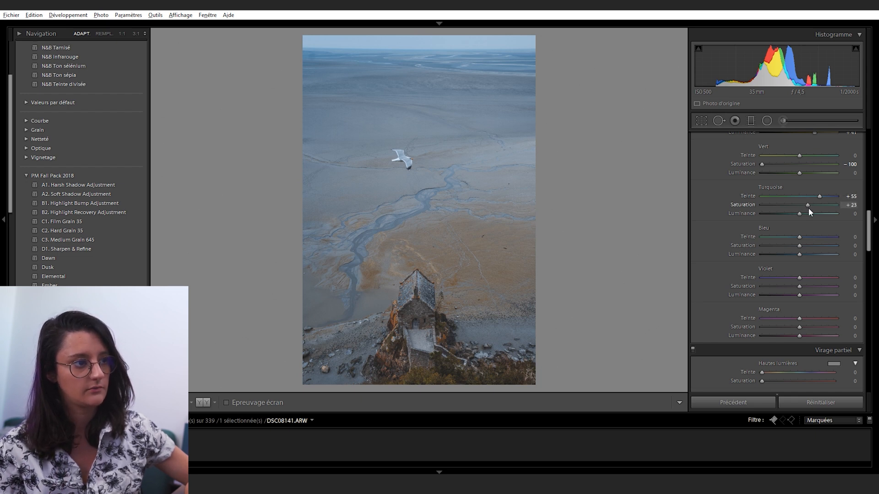
{"action": "key", "text": "Down"}
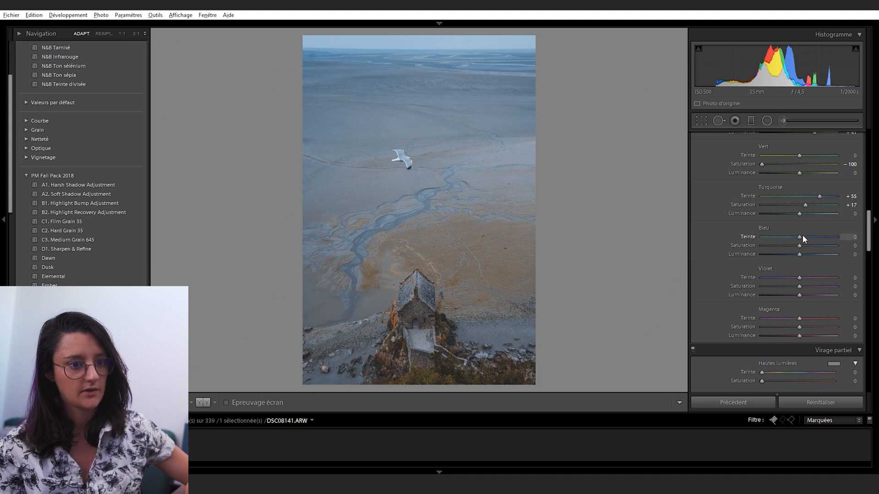
{"action": "mouse_move", "coordinate": [799, 237]}
{"action": "left_mouse_down"}
{"action": "mouse_move", "coordinate": [783, 241]}
{"action": "mouse_move", "coordinate": [802, 238]}
{"action": "left_mouse_up"}
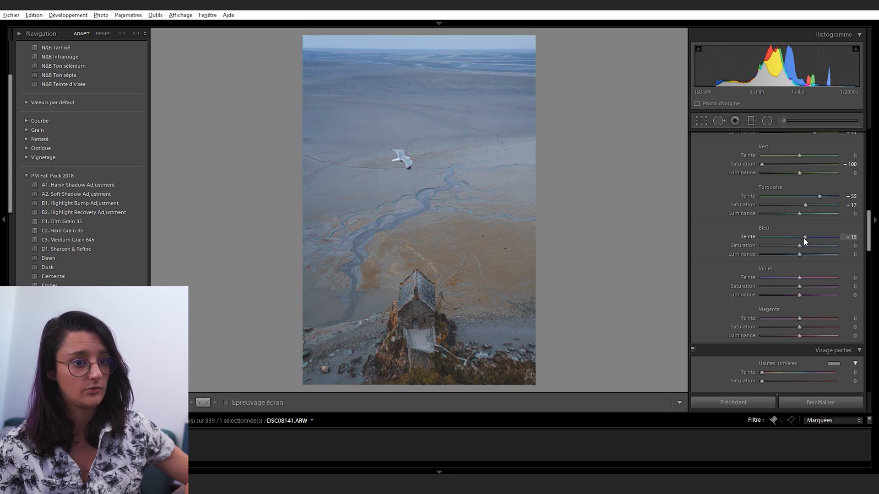
{"action": "left_click_drag", "start_coordinate": [805, 241], "coordinate": [801, 254]}
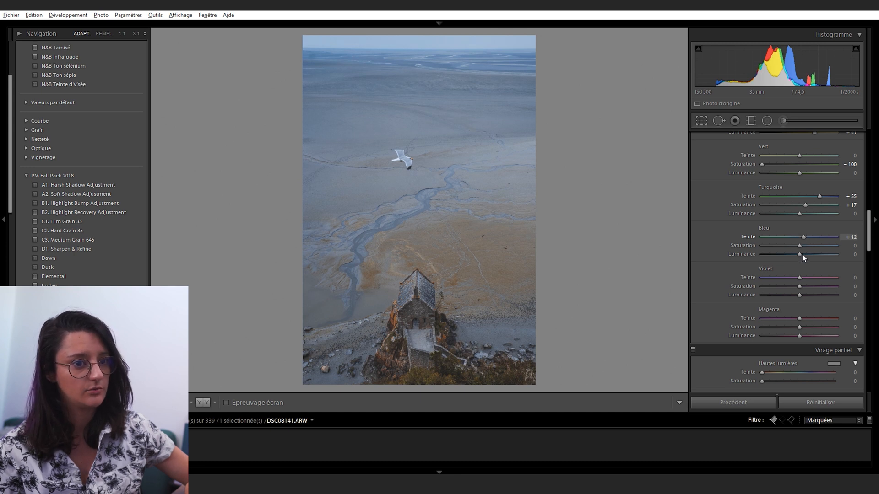
{"action": "left_click_drag", "start_coordinate": [802, 254], "coordinate": [804, 255]}
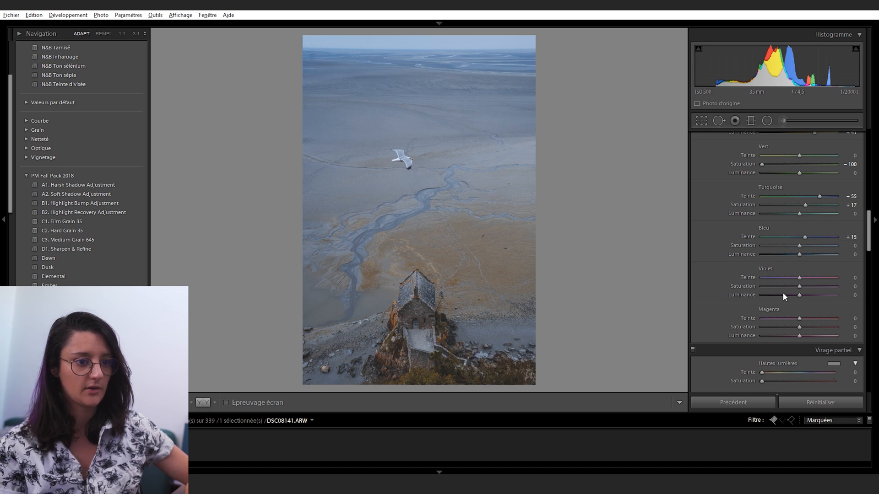
- Set the violet and magenta saturation to −100, leave the magenta hue at 0, and show the photo's before view
{"action": "left_click_drag", "start_coordinate": [800, 277], "coordinate": [648, 309]}
{"action": "left_click_drag", "start_coordinate": [800, 318], "coordinate": [751, 320]}
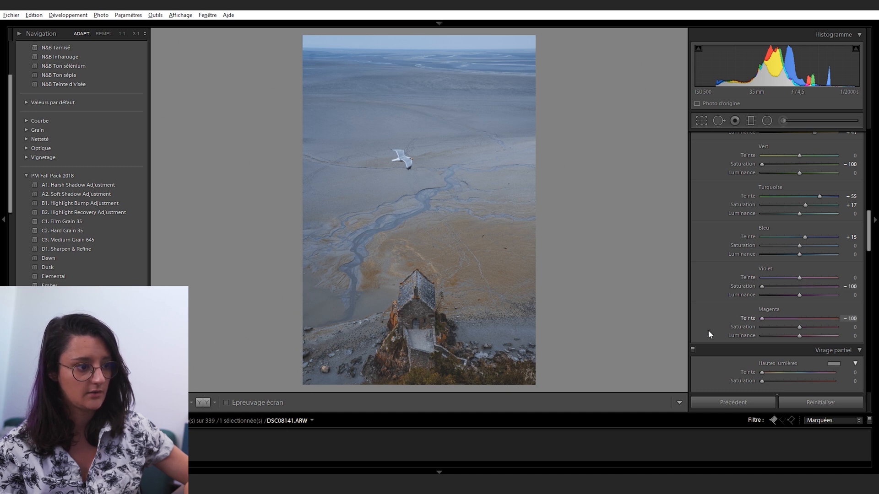
{"action": "left_click_drag", "start_coordinate": [762, 318], "coordinate": [688, 331]}
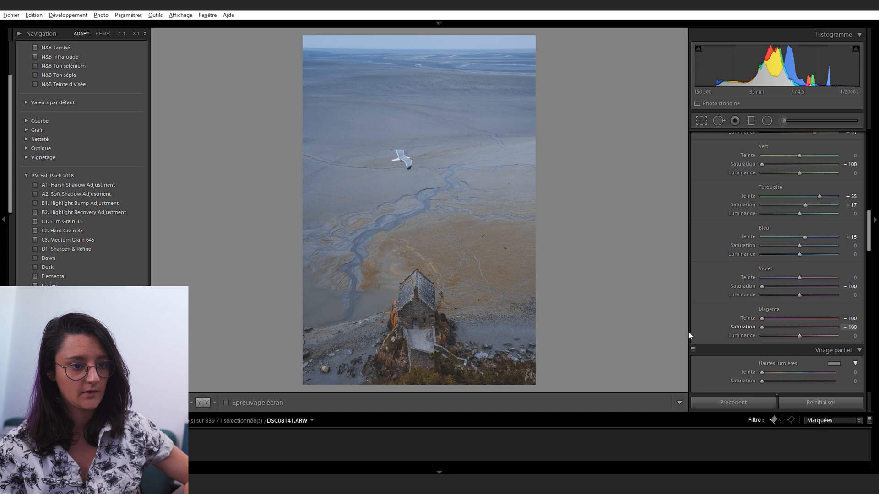
{"action": "key", "text": "backslash"}
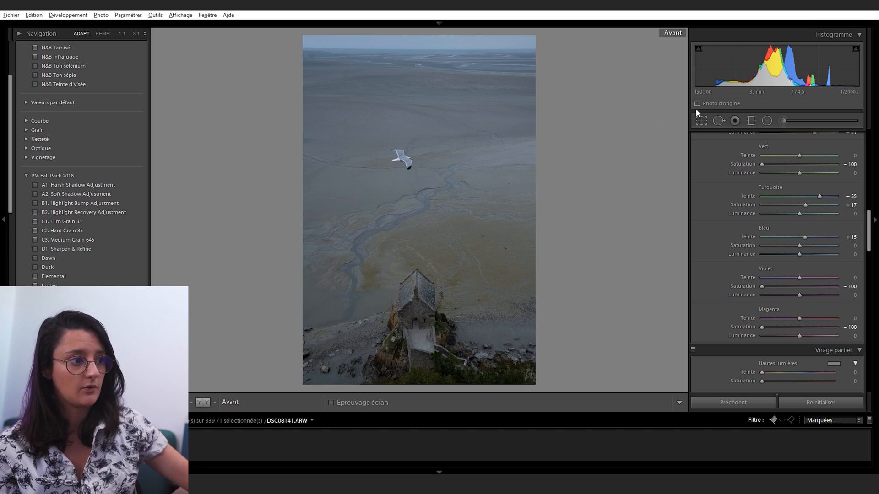
- Return the photo to its edited view and set the post-crop vignette amount to −6
{"action": "key", "text": "backslash"}
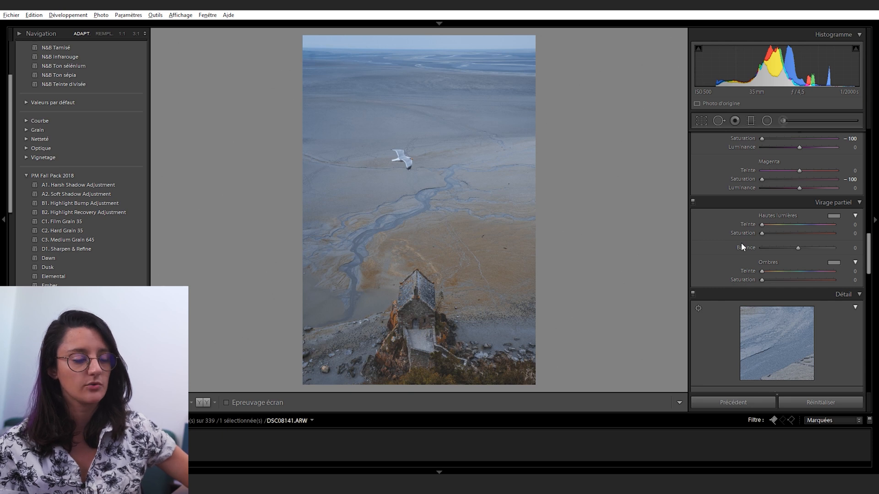
{"action": "scroll", "coordinate": [713, 253], "scroll_direction": "down", "scroll_amount": 2}
{"action": "scroll", "coordinate": [710, 258], "scroll_direction": "down", "scroll_amount": 2}
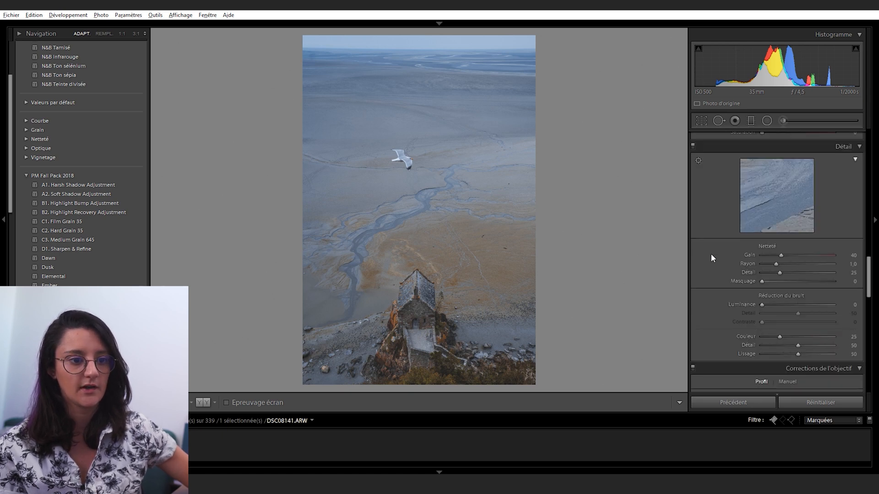
{"action": "scroll", "coordinate": [713, 275], "scroll_direction": "down", "scroll_amount": 2}
{"action": "scroll", "coordinate": [713, 275], "scroll_direction": "down", "scroll_amount": 8}
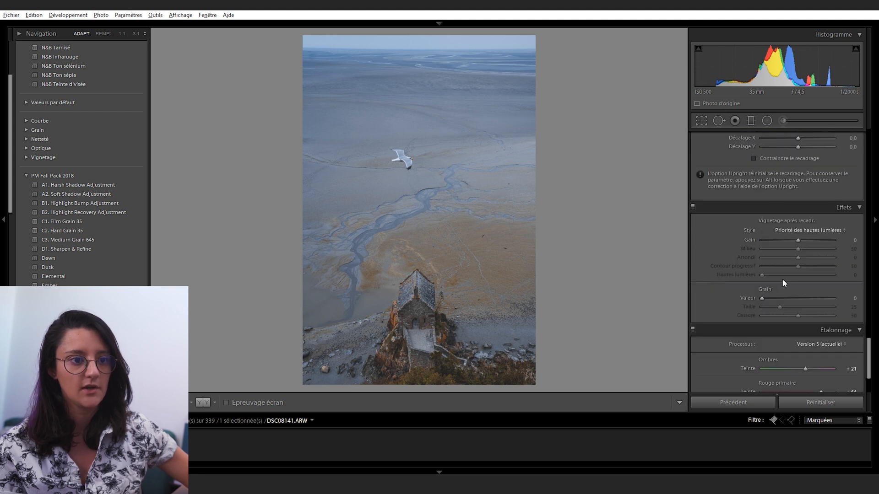
{"action": "left_click_drag", "start_coordinate": [801, 240], "coordinate": [794, 240]}
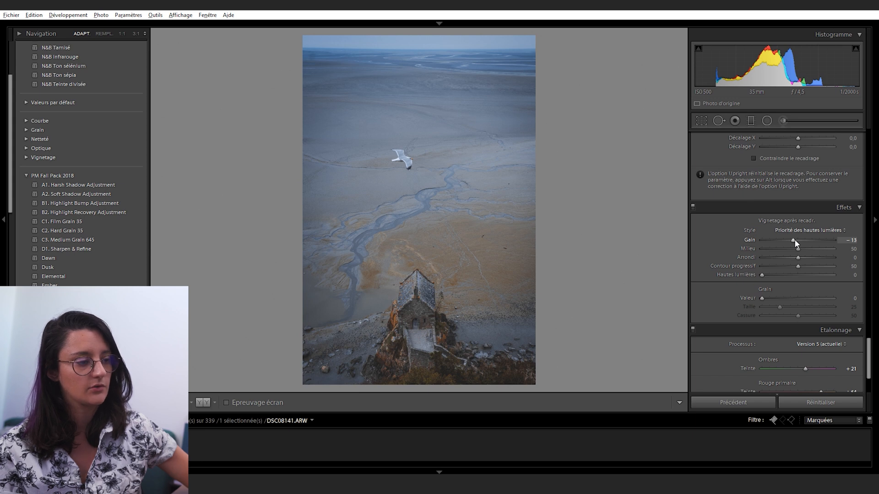
{"action": "left_click_drag", "start_coordinate": [795, 240], "coordinate": [797, 240]}
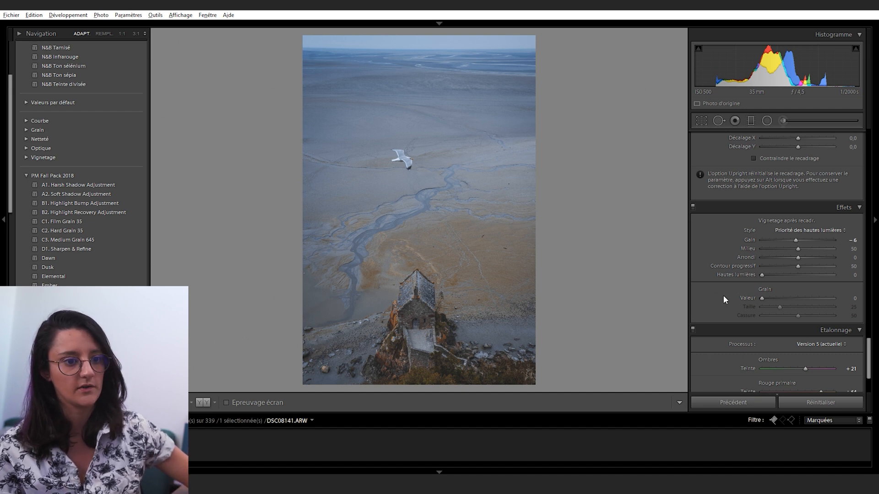
- Add a graduated filter from the chapel's base up to mid-photo with exposure 0.14, clarity 13 and saturation 7
{"action": "scroll", "coordinate": [723, 299], "scroll_direction": "up", "scroll_amount": 15}
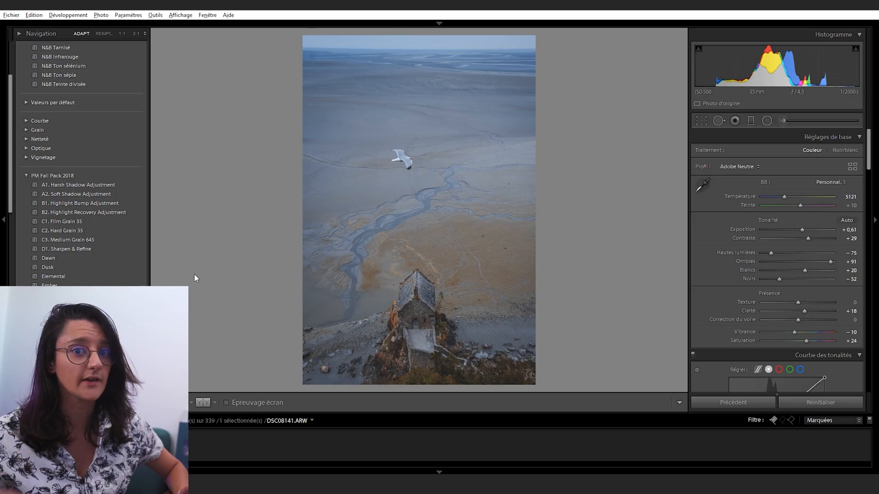
{"action": "left_click", "coordinate": [751, 120]}
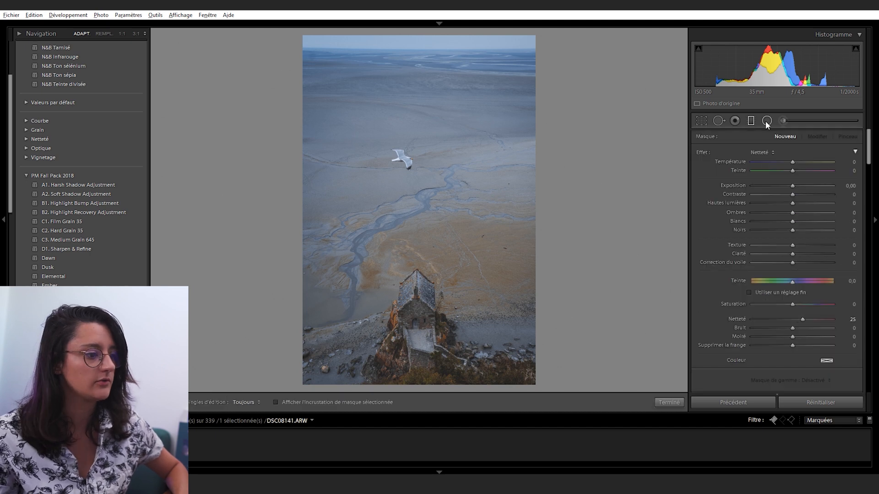
{"action": "left_click_drag", "start_coordinate": [430, 358], "coordinate": [428, 214]}
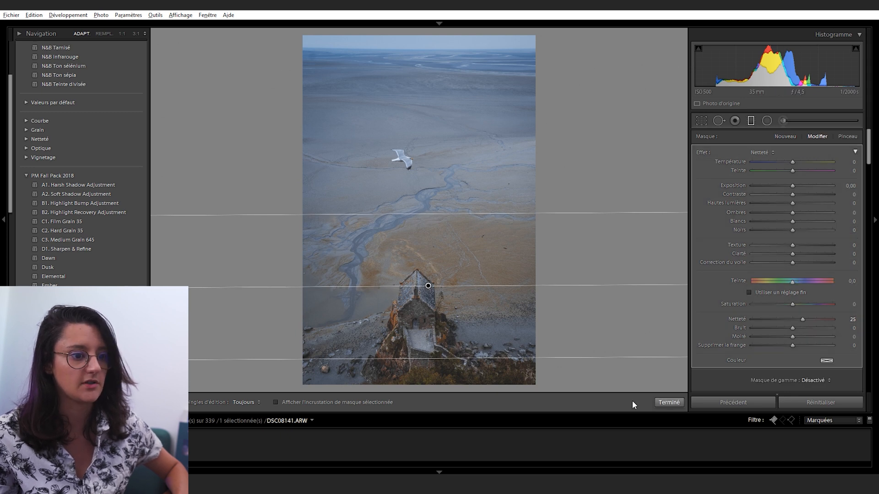
{"action": "left_click_drag", "start_coordinate": [793, 186], "coordinate": [794, 186]}
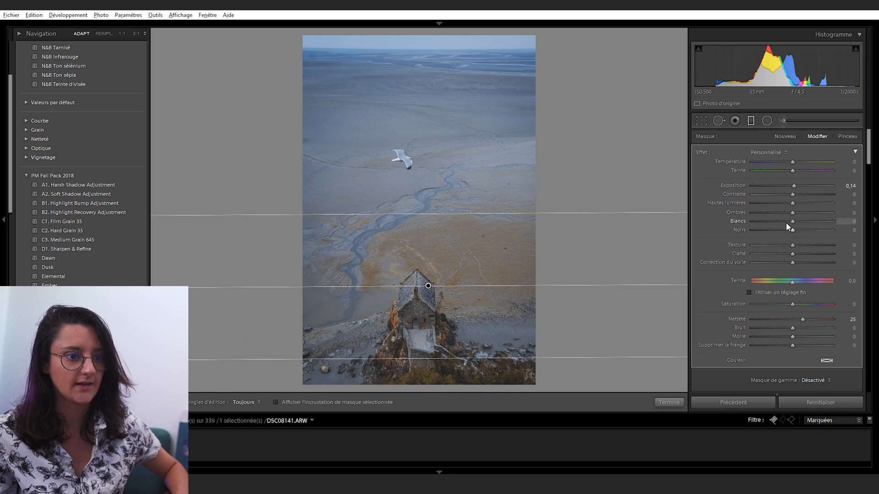
{"action": "left_click_drag", "start_coordinate": [793, 254], "coordinate": [801, 254]}
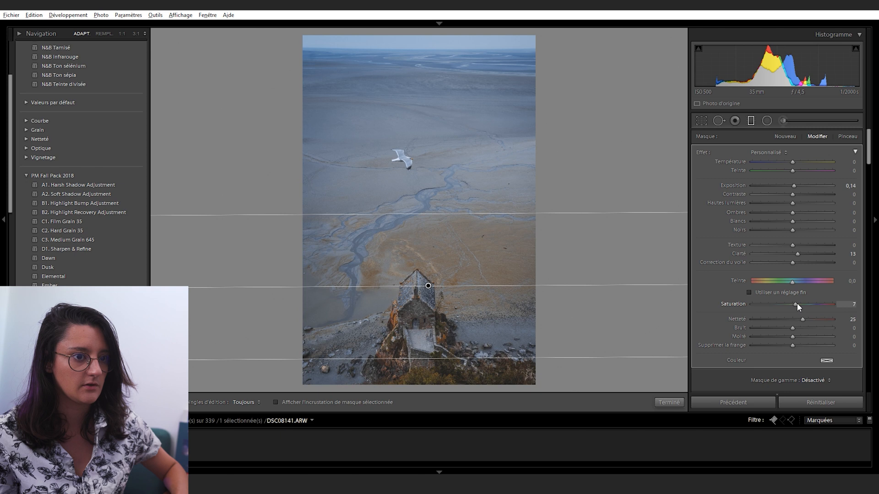
- Set the graduated filter's contrast to −47, exposure to 0.36, shadows to 15, whites to 10 and blacks to −7
{"action": "left_click_drag", "start_coordinate": [792, 194], "coordinate": [775, 214]}
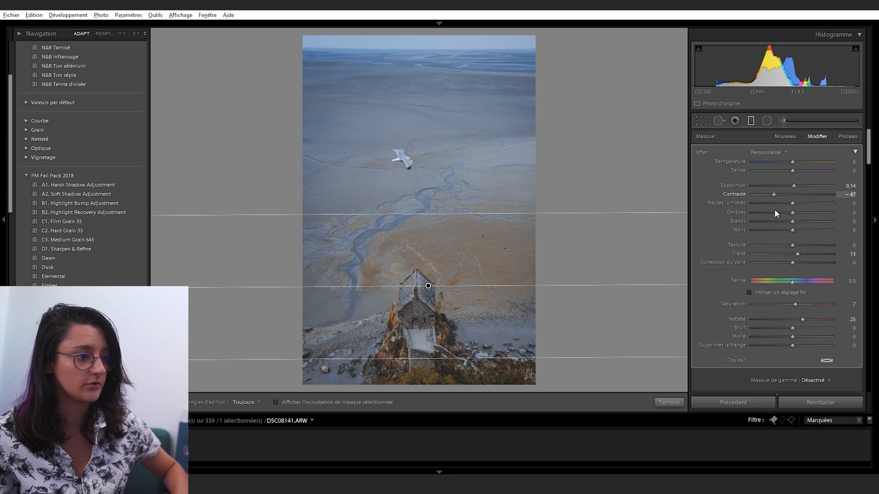
{"action": "left_click_drag", "start_coordinate": [795, 187], "coordinate": [799, 190]}
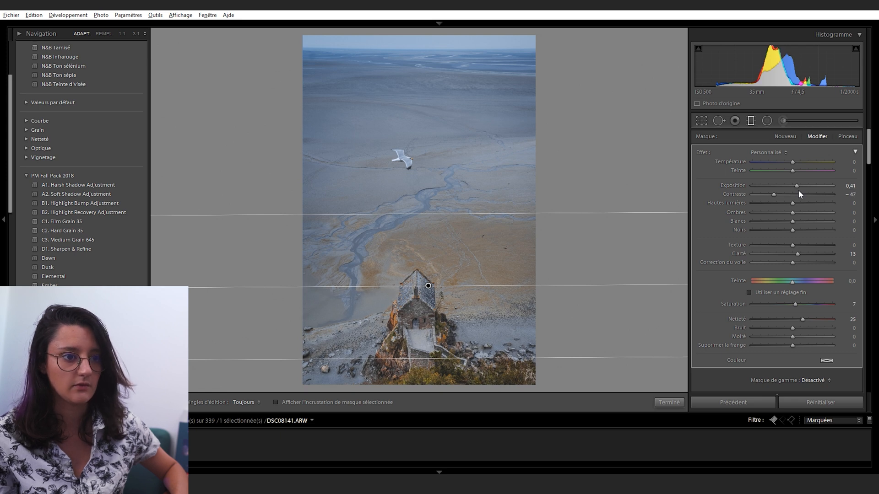
{"action": "left_click_drag", "start_coordinate": [795, 187], "coordinate": [795, 187]}
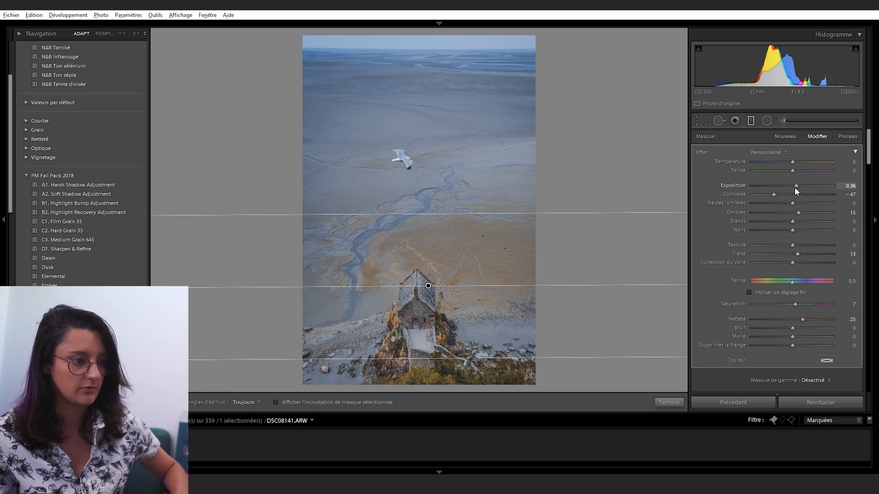
{"action": "left_click_drag", "start_coordinate": [791, 223], "coordinate": [787, 231]}
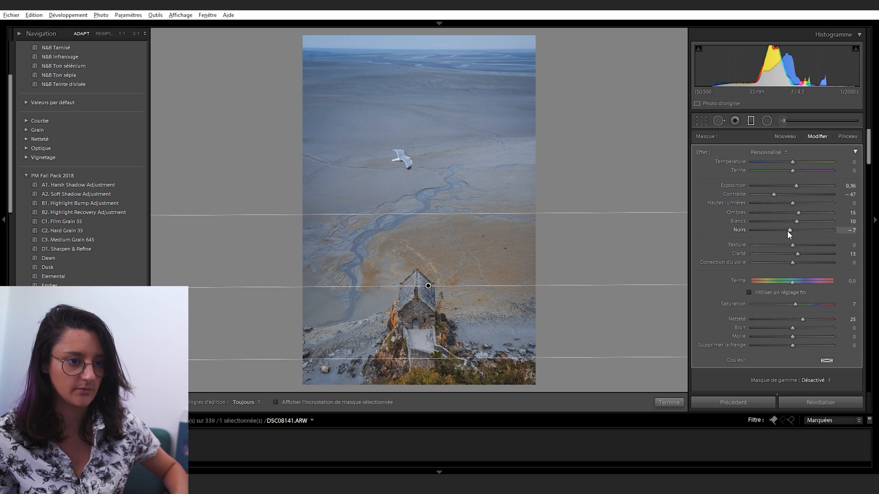
- Set the graduated filter's sharpness to 18 and compare the photo with the filter off and on
{"action": "scroll", "coordinate": [732, 283], "scroll_direction": "down", "scroll_amount": 3}
{"action": "left_click", "coordinate": [698, 323]}
{"action": "left_click", "coordinate": [698, 322]}
{"action": "left_click", "coordinate": [698, 322]}
{"action": "left_click", "coordinate": [698, 323]}
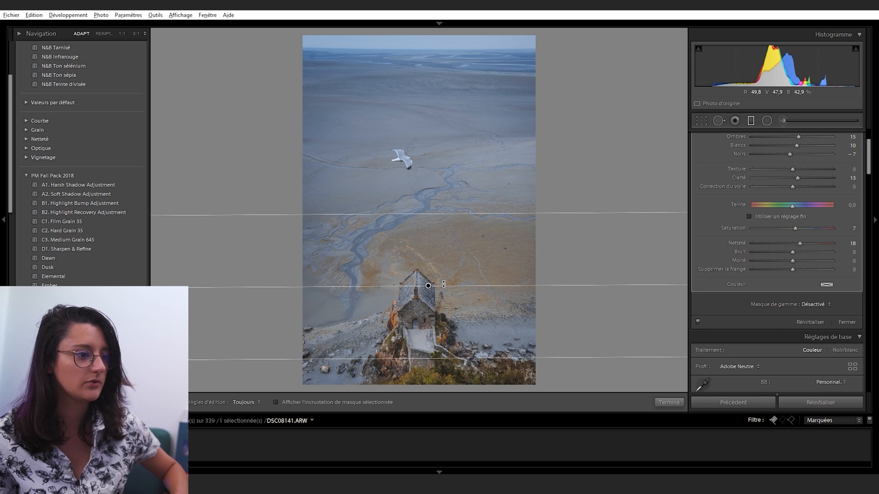
- Move the graduated filter slightly higher over the chapel roof, set its exposure to 0.27, compare it off and on, and close it
{"action": "mouse_move", "coordinate": [427, 287]}
{"action": "left_mouse_down"}
{"action": "mouse_move", "coordinate": [426, 255]}
{"action": "mouse_move", "coordinate": [425, 320]}
{"action": "mouse_move", "coordinate": [426, 262]}
{"action": "mouse_move", "coordinate": [426, 285]}
{"action": "mouse_move", "coordinate": [429, 276]}
{"action": "left_mouse_up"}
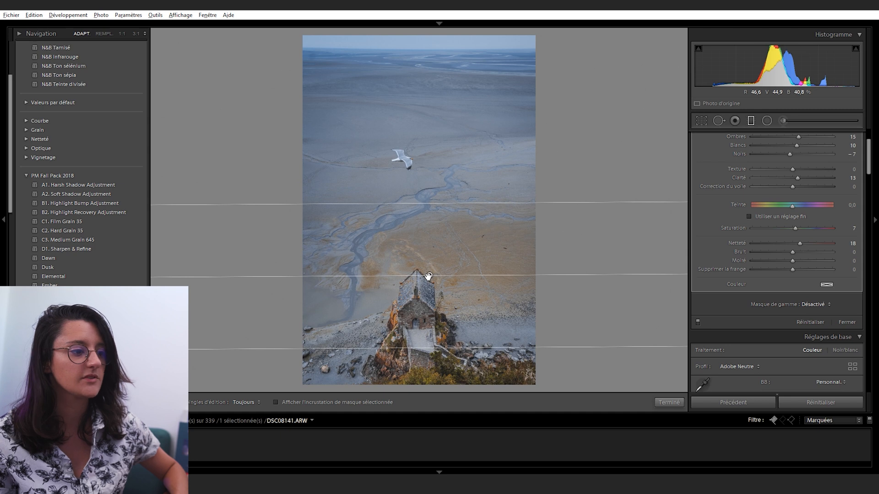
{"action": "scroll", "coordinate": [734, 227], "scroll_direction": "up", "scroll_amount": 3}
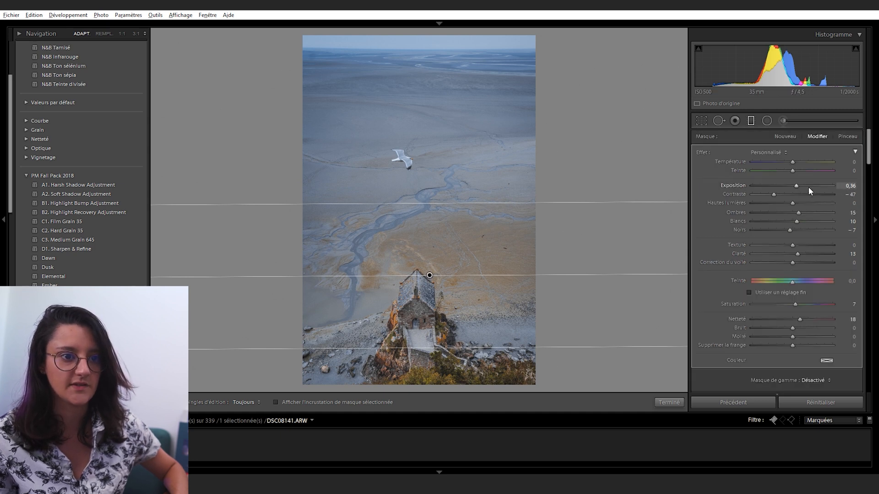
{"action": "left_click_drag", "start_coordinate": [797, 185], "coordinate": [796, 185]}
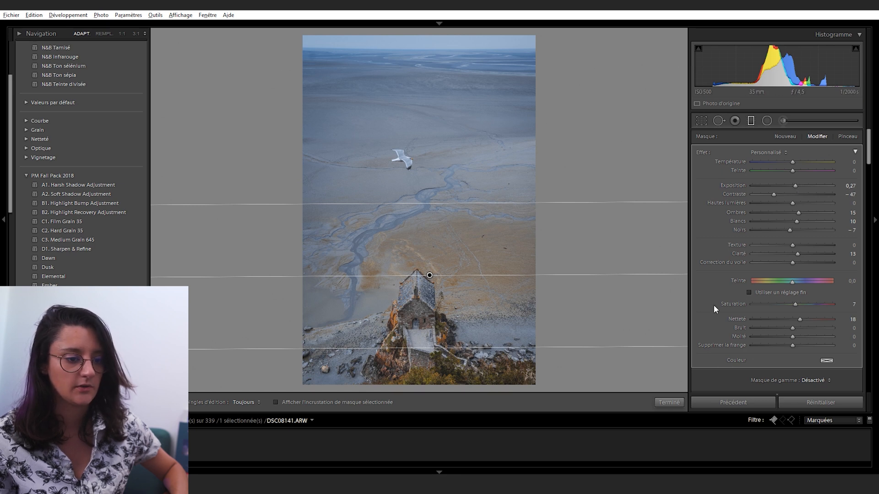
{"action": "scroll", "coordinate": [713, 303], "scroll_direction": "down", "scroll_amount": 3}
{"action": "left_click", "coordinate": [698, 322]}
{"action": "left_click", "coordinate": [697, 322]}
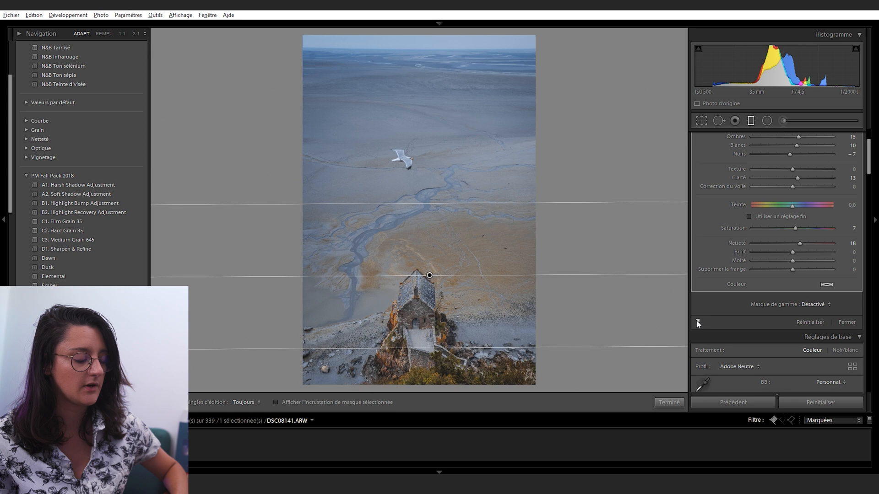
{"action": "left_click", "coordinate": [751, 121]}
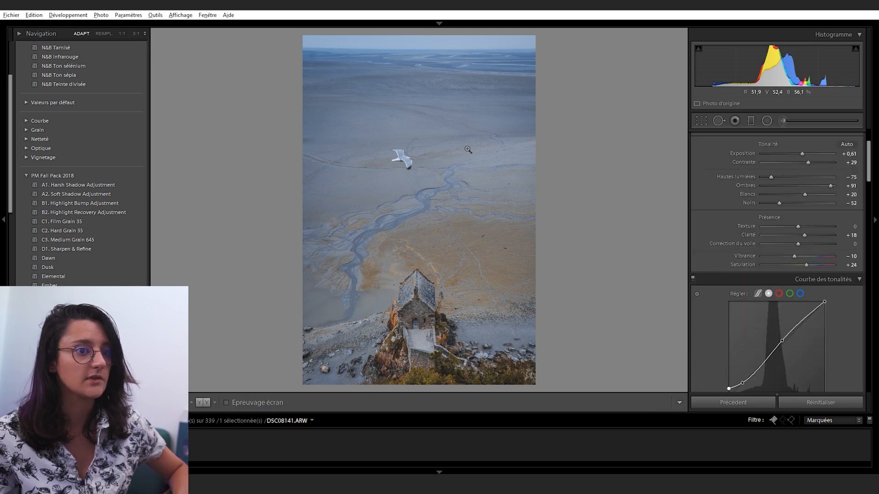
- Add an inverted radial filter around the seagull and set its feather to 100
{"action": "left_click", "coordinate": [767, 121]}
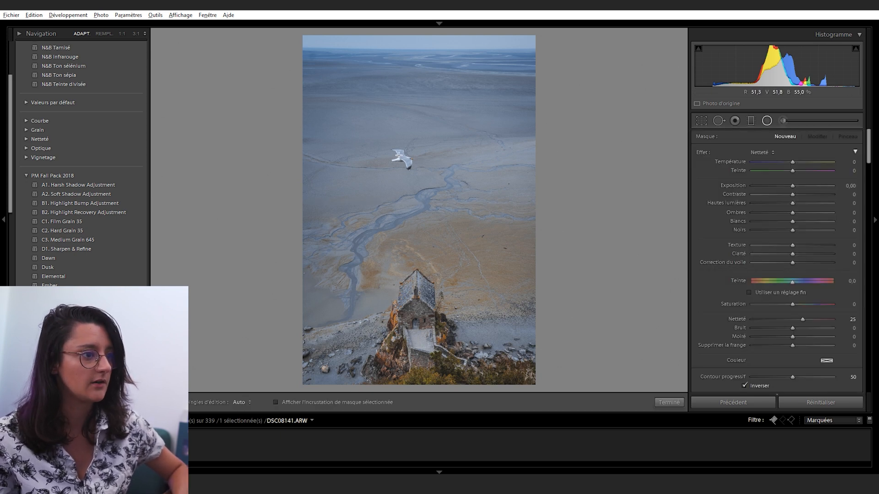
{"action": "mouse_move", "coordinate": [411, 162]}
{"action": "left_mouse_down"}
{"action": "mouse_move", "coordinate": [439, 181]}
{"action": "mouse_move", "coordinate": [415, 162]}
{"action": "left_mouse_up"}
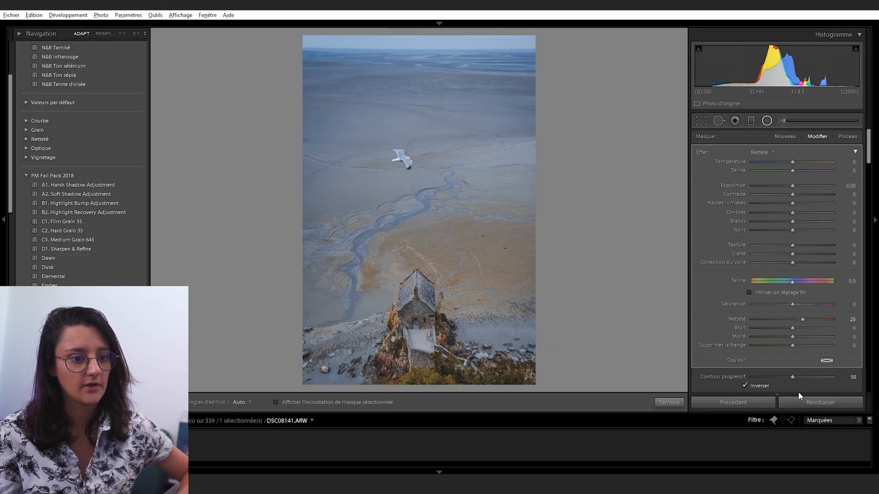
{"action": "left_click_drag", "start_coordinate": [801, 377], "coordinate": [815, 378]}
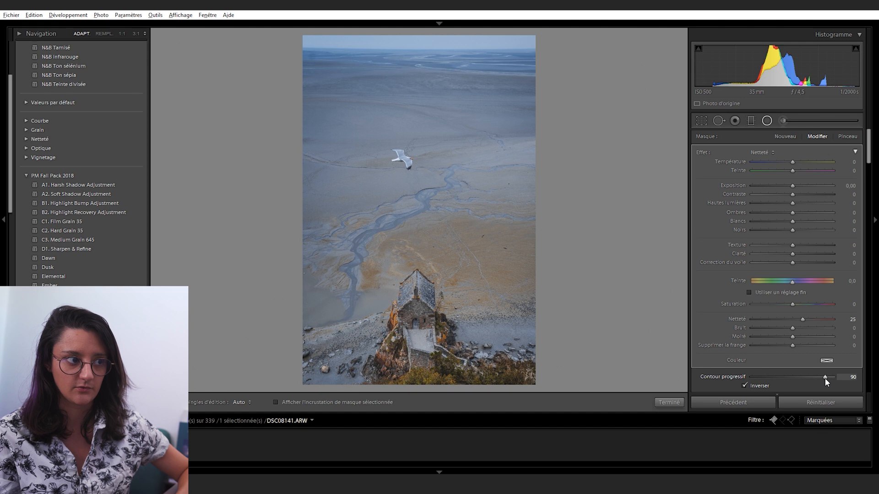
- Set the seagull filter's highlights to 22, shadows to 19, whites to 25, texture to 6 and clarity to 25, with exposure reset to 0
{"action": "left_click_drag", "start_coordinate": [794, 186], "coordinate": [803, 222]}
{"action": "double_click", "coordinate": [797, 185]}
{"action": "mouse_move", "coordinate": [792, 254]}
{"action": "left_mouse_down"}
{"action": "mouse_move", "coordinate": [805, 254]}
{"action": "mouse_move", "coordinate": [794, 258]}
{"action": "mouse_move", "coordinate": [800, 245]}
{"action": "left_mouse_up"}
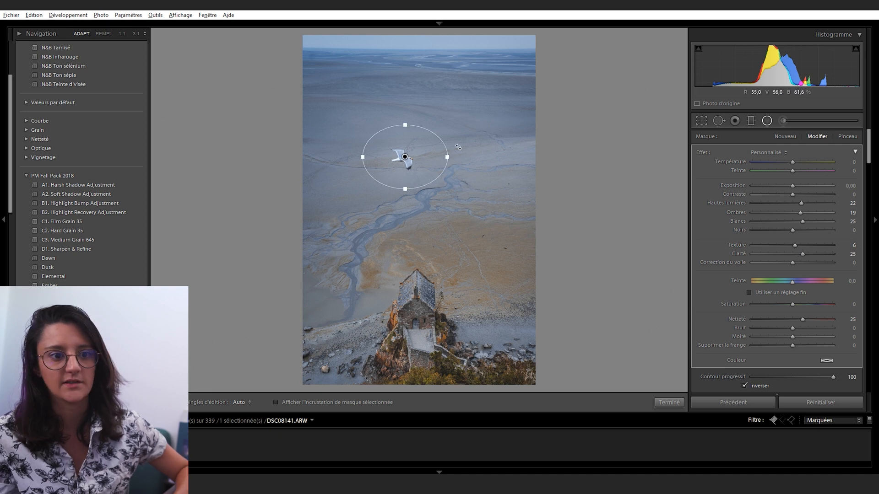
- Set the seagull filter's saturation to 9 and sharpness to 26, compare it off and on, and close the radial filter
{"action": "left_click_drag", "start_coordinate": [807, 304], "coordinate": [795, 304]}
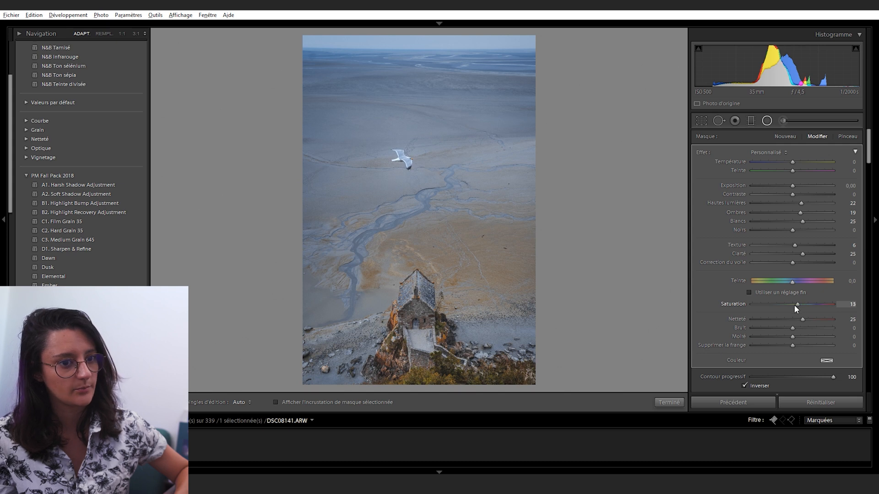
{"action": "left_click_drag", "start_coordinate": [802, 319], "coordinate": [801, 319]}
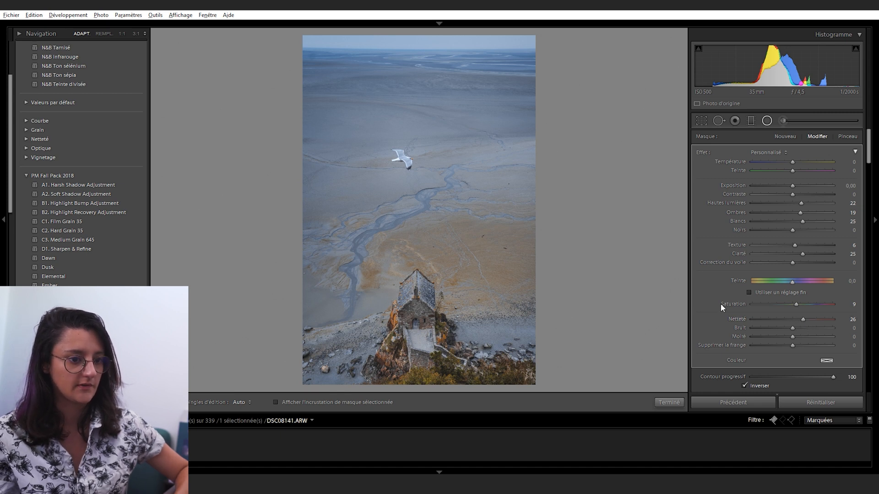
{"action": "scroll", "coordinate": [719, 303], "scroll_direction": "down", "scroll_amount": 3}
{"action": "left_click", "coordinate": [699, 349]}
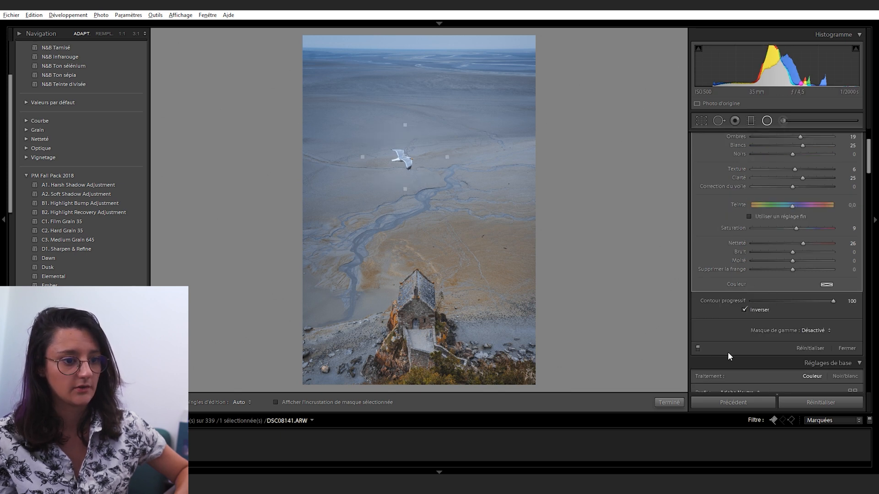
{"action": "left_click", "coordinate": [699, 350]}
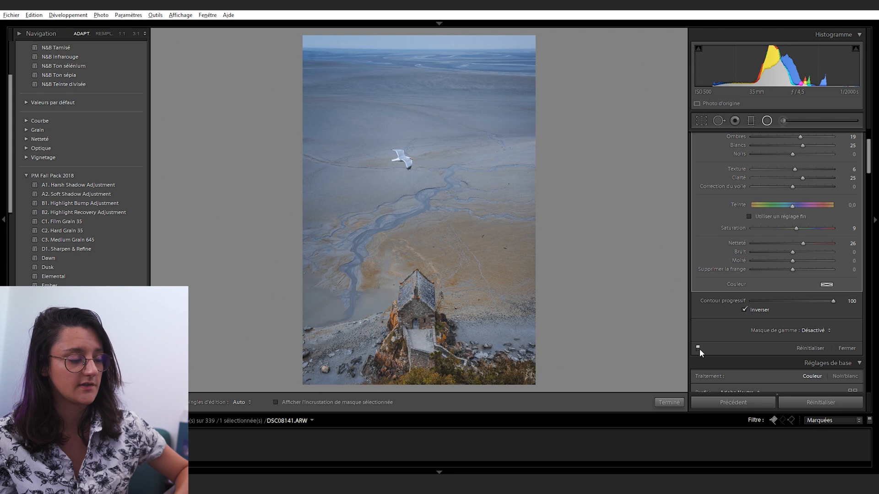
{"action": "key", "text": "shift+m"}
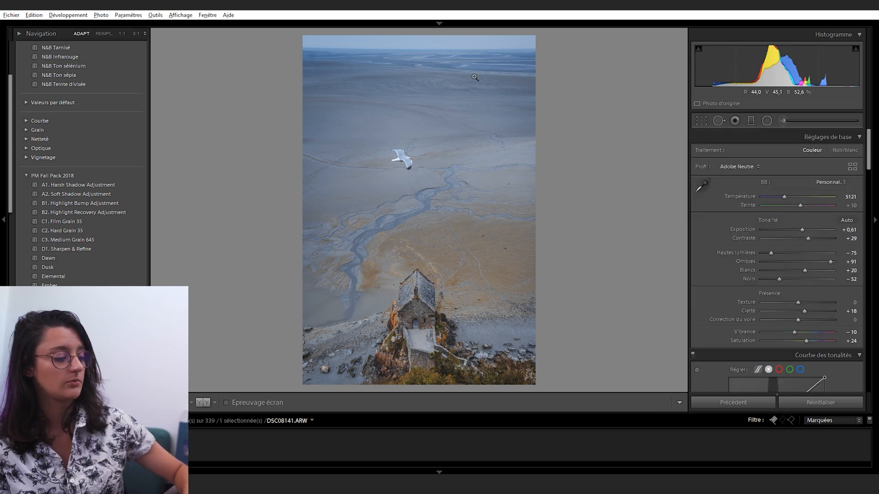
- Compare the photo before and after editing, first full-frame and then side by side, and return to the single edited view
{"action": "key", "text": "backslash"}
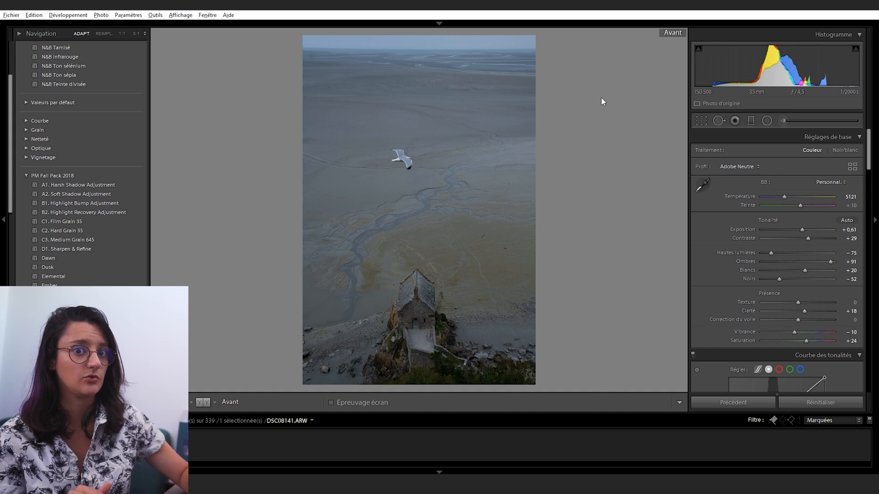
{"action": "key", "text": "backslash"}
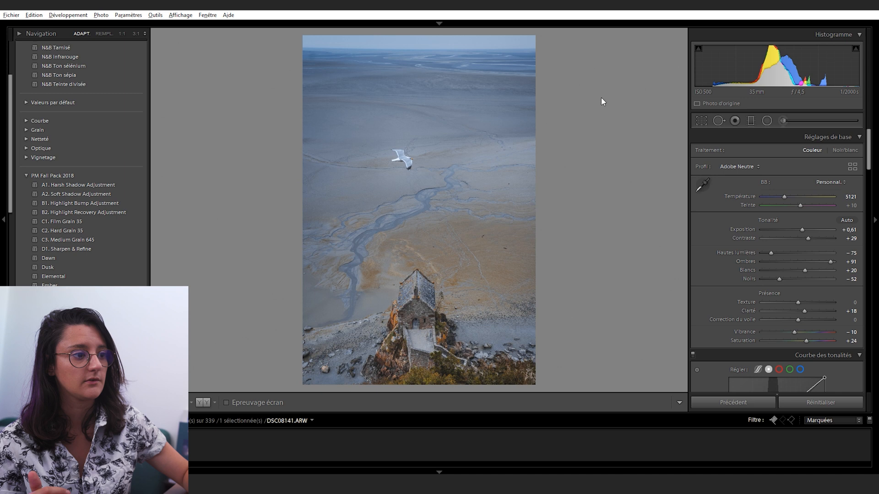
{"action": "left_click", "coordinate": [205, 404]}
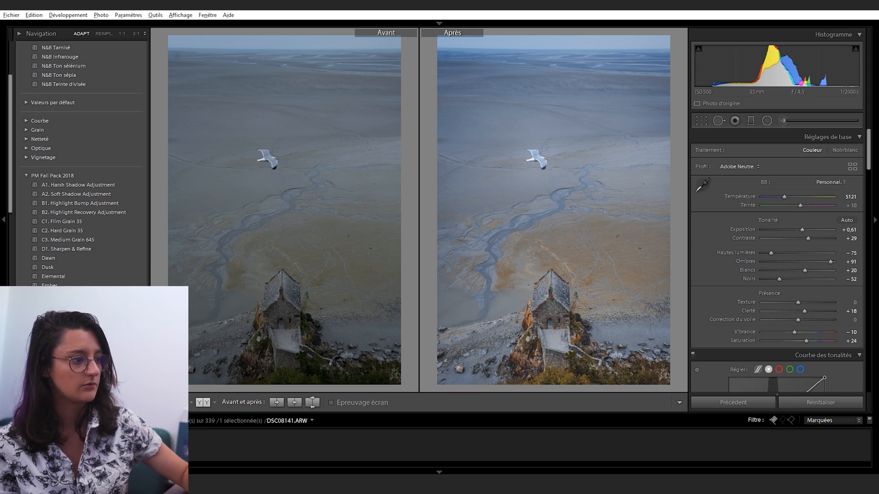
{"action": "key", "text": "y"}
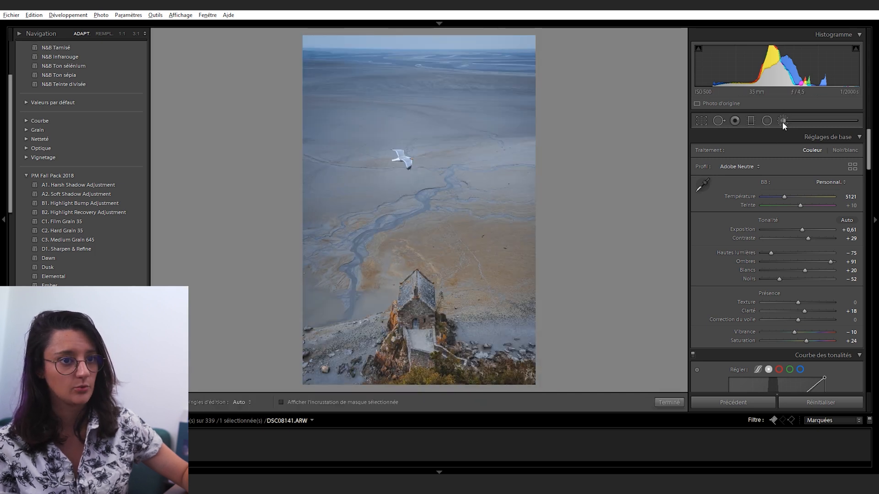
- Paint an adjustment brush mask along the river from the mid-sand down to the shore, checking its coverage with the mask overlay
{"action": "left_click", "coordinate": [783, 121]}
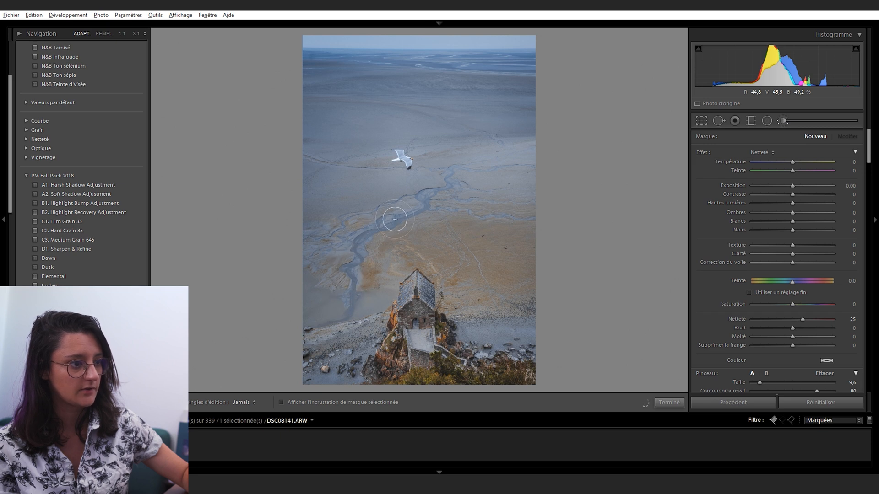
{"action": "left_click", "coordinate": [455, 171]}
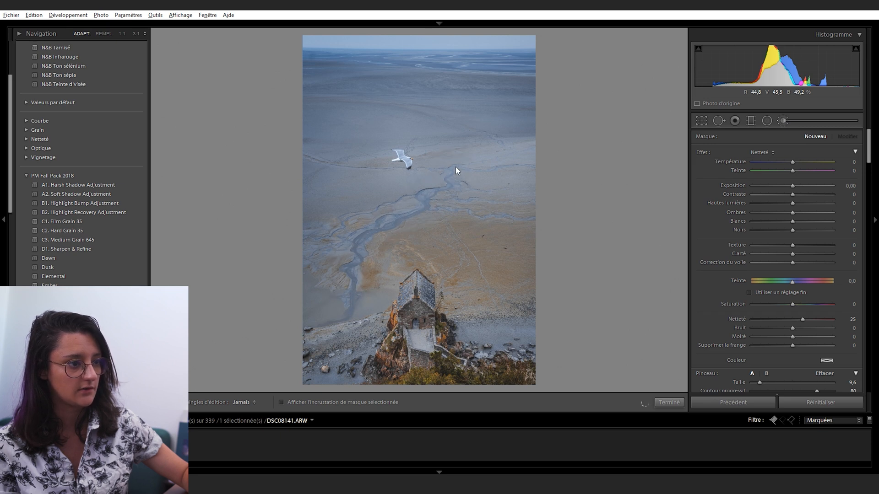
{"action": "key", "text": "o"}
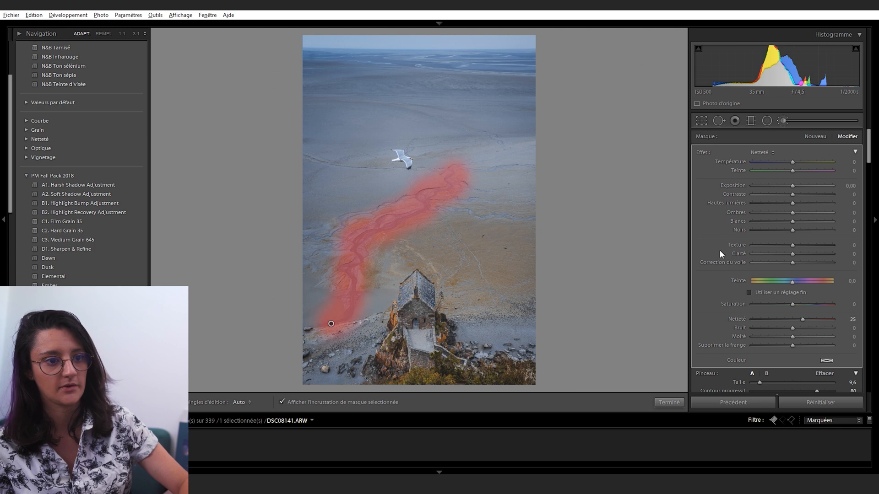
{"action": "key", "text": "o"}
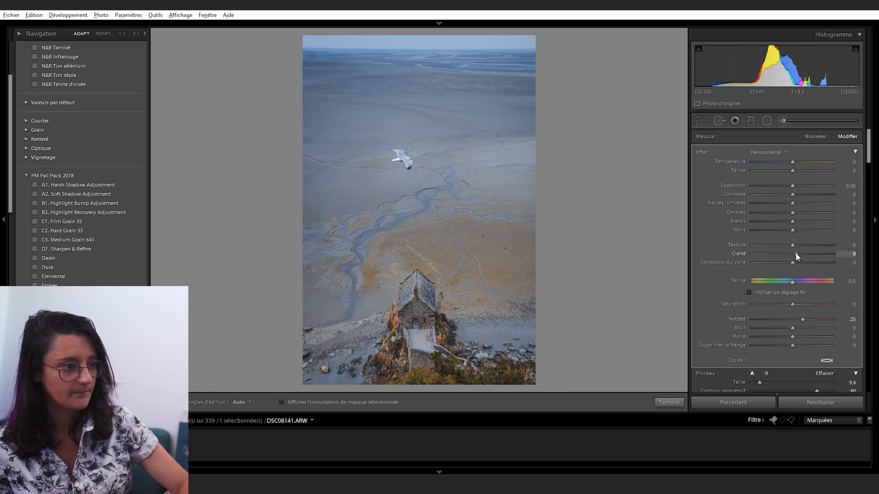
- Set the river brush's clarity to 20, highlights to 19, shadows to -20, contrast to 9 and exposure to 0.05
{"action": "left_click_drag", "start_coordinate": [797, 256], "coordinate": [801, 259]}
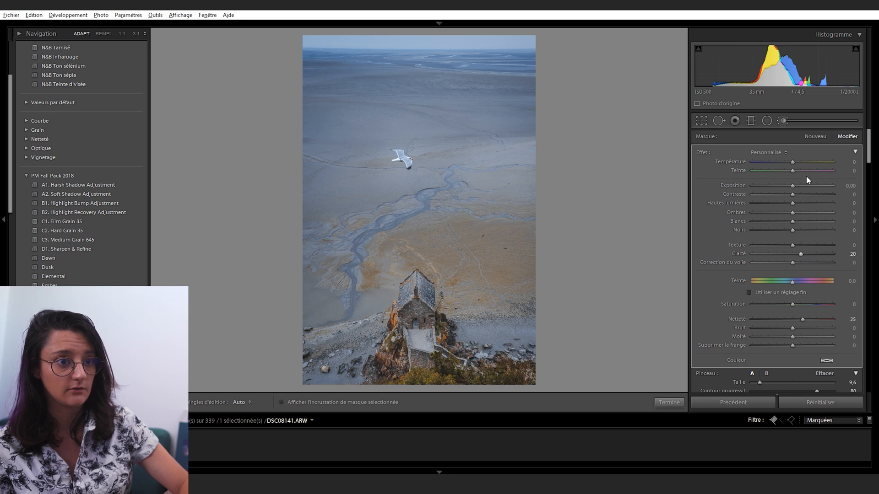
{"action": "left_click_drag", "start_coordinate": [792, 203], "coordinate": [795, 184]}
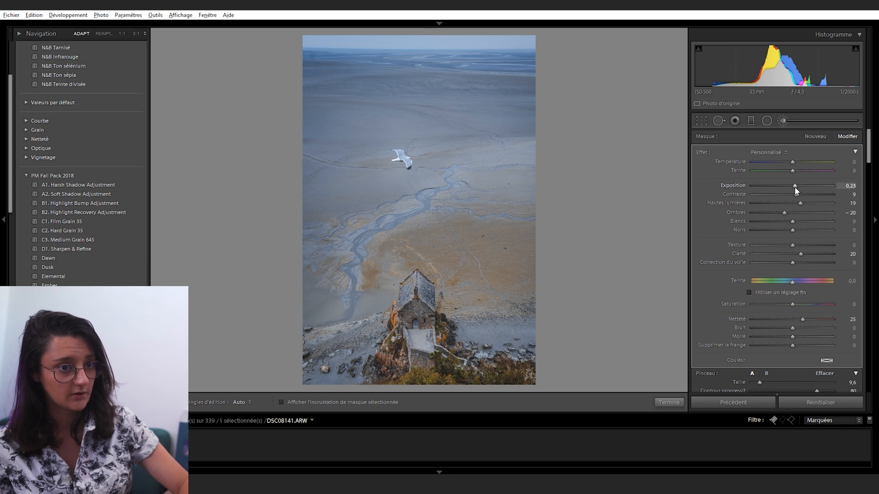
{"action": "double_click", "coordinate": [795, 187]}
{"action": "left_click_drag", "start_coordinate": [795, 186], "coordinate": [796, 186]}
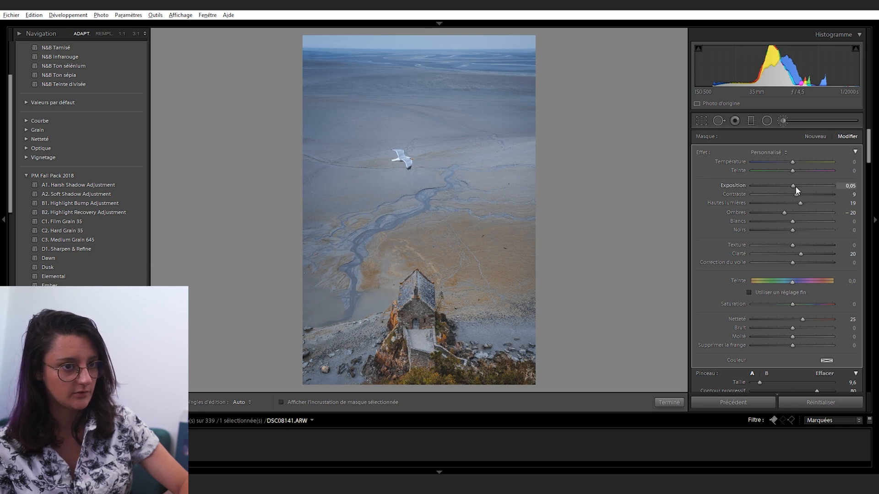
{"action": "left_click", "coordinate": [851, 186]}
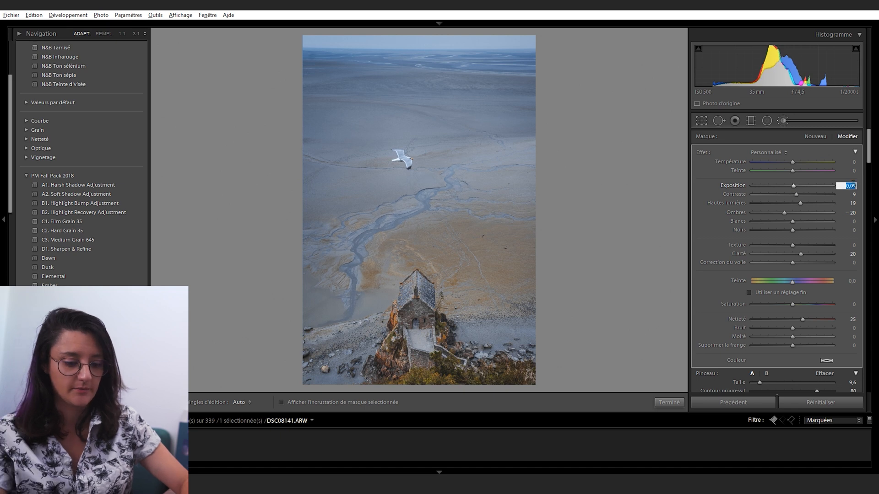
{"action": "type", "text": "0.05"}
{"action": "key", "text": "Return"}
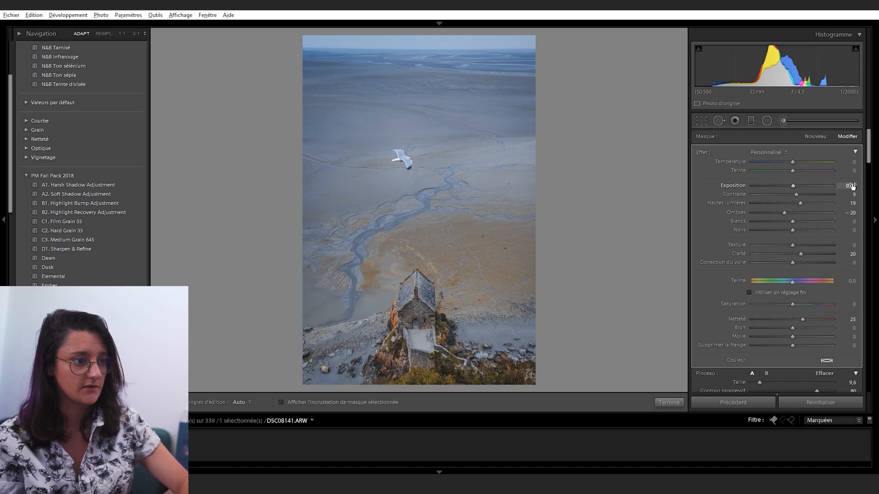
- Set the river brush's saturation to 16 and finish the brush adjustment
{"action": "left_click_drag", "start_coordinate": [792, 305], "coordinate": [803, 304]}
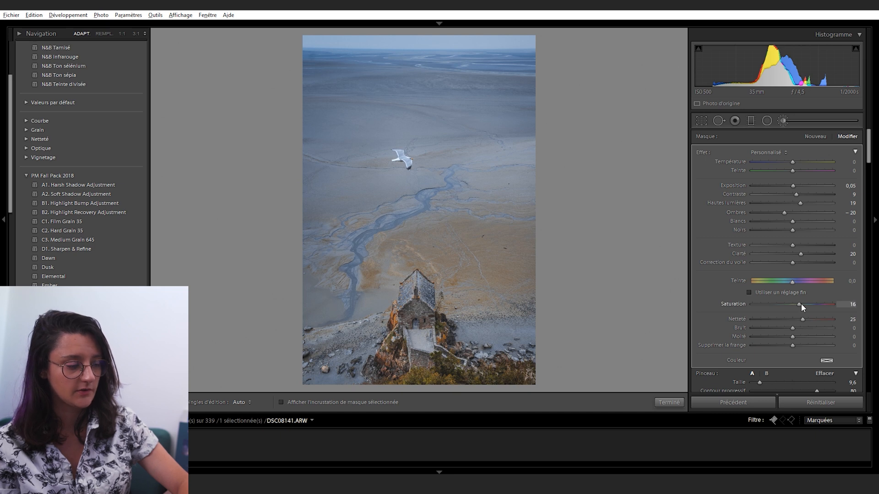
{"action": "scroll", "coordinate": [703, 374], "scroll_direction": "down", "scroll_amount": 3}
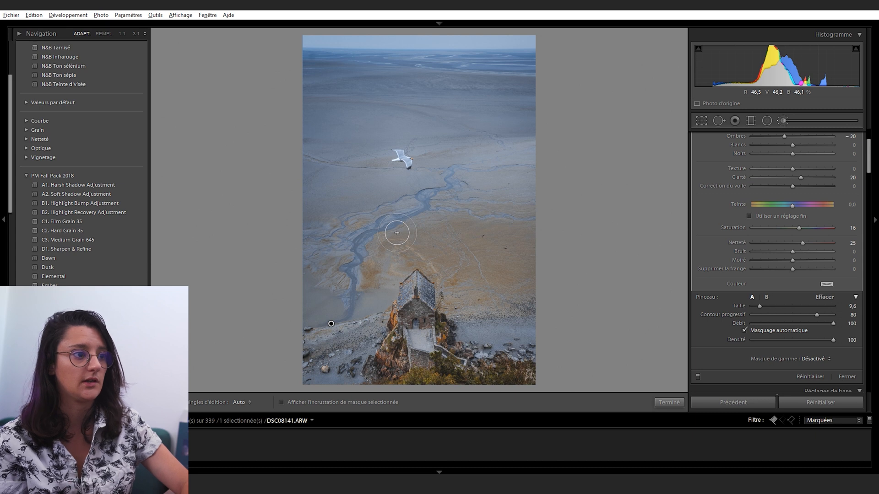
{"action": "left_click", "coordinate": [669, 403]}
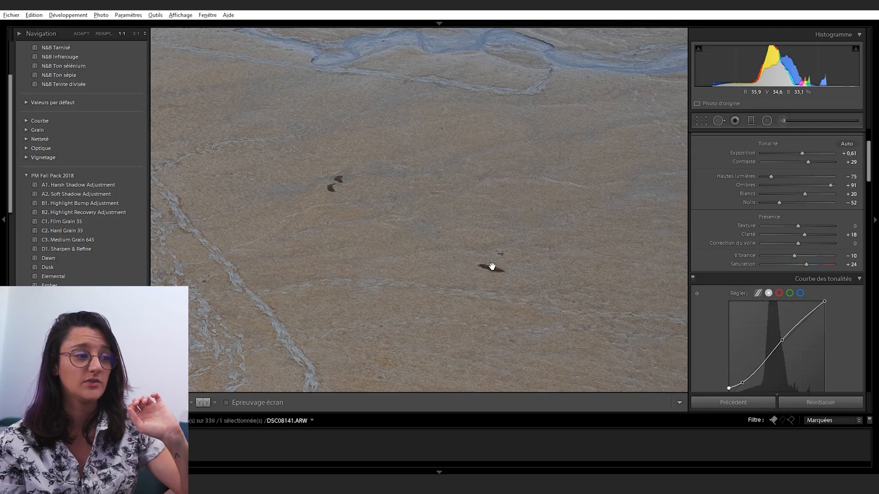
- Open the edited photo in Photoshop and duplicate its background layer
{"action": "left_click", "coordinate": [344, 182]}
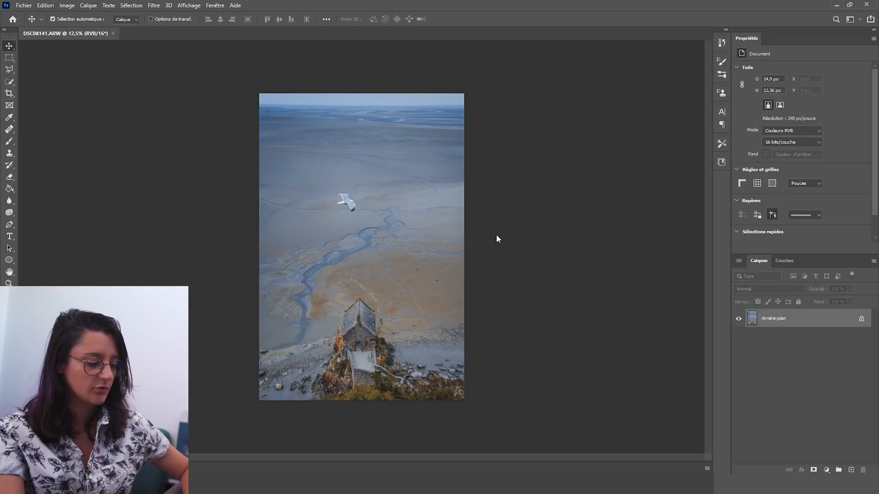
{"action": "key", "text": "ctrl+j"}
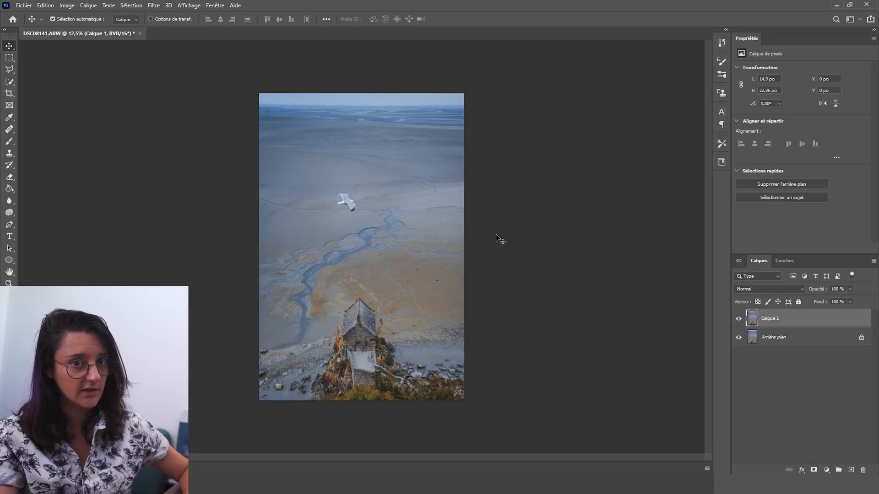
- With the Healing Brush at 109 px, remove the pair of dark spots and the elongated dark spot from the orange sand
{"action": "scroll", "coordinate": [496, 235], "scroll_direction": "up", "scroll_amount": 5}
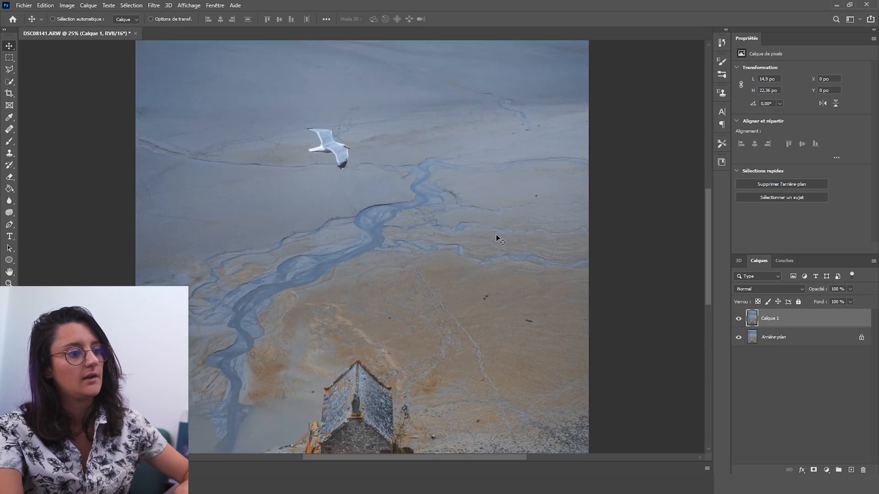
{"action": "left_click_drag", "start_coordinate": [534, 306], "coordinate": [298, 151]}
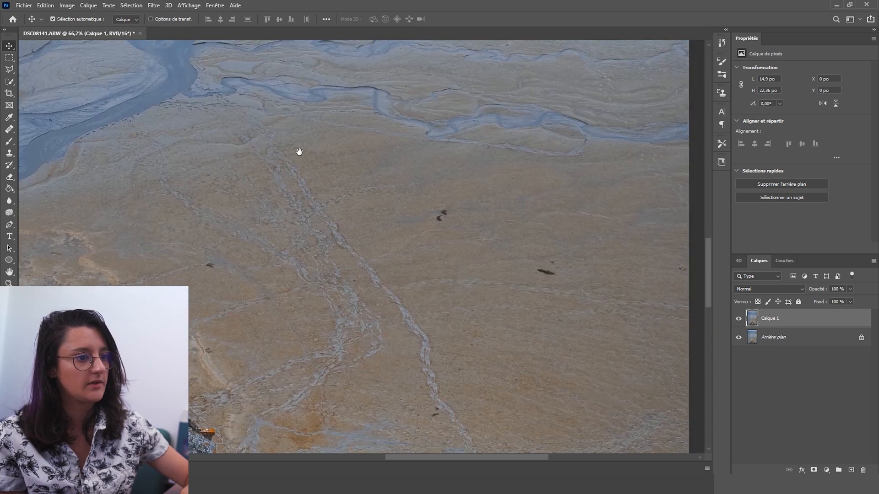
{"action": "left_click_drag", "start_coordinate": [305, 257], "coordinate": [289, 175]}
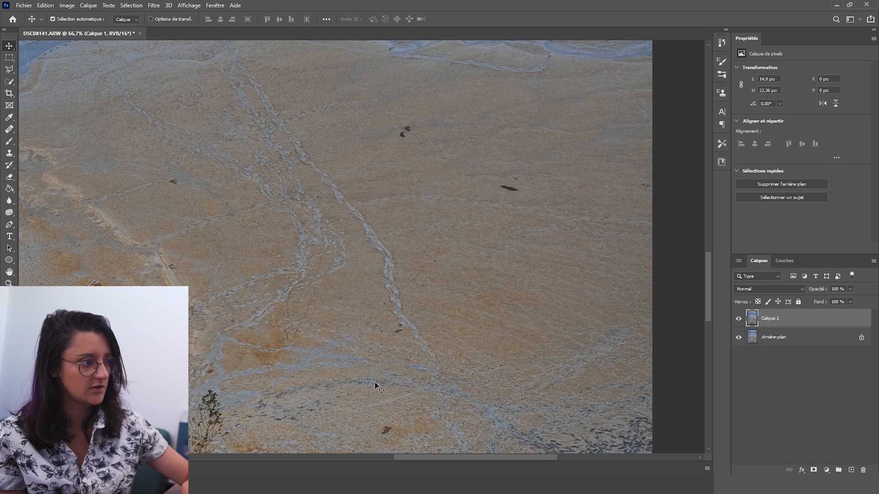
{"action": "key", "text": "j"}
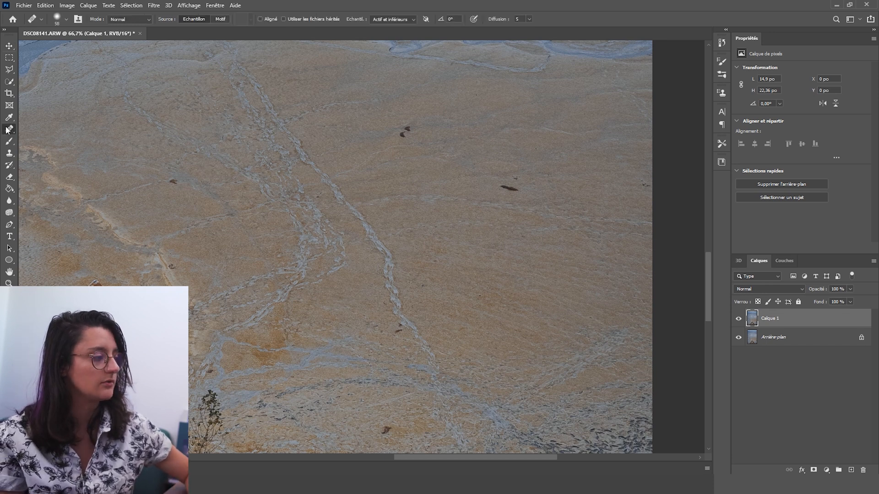
{"action": "right_click", "coordinate": [438, 138], "text": "alt"}
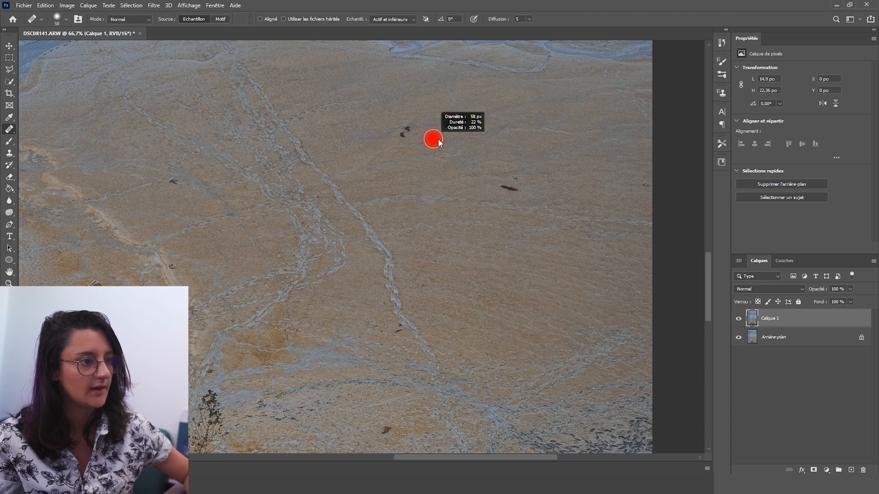
{"action": "left_click_drag", "start_coordinate": [443, 139], "coordinate": [447, 139]}
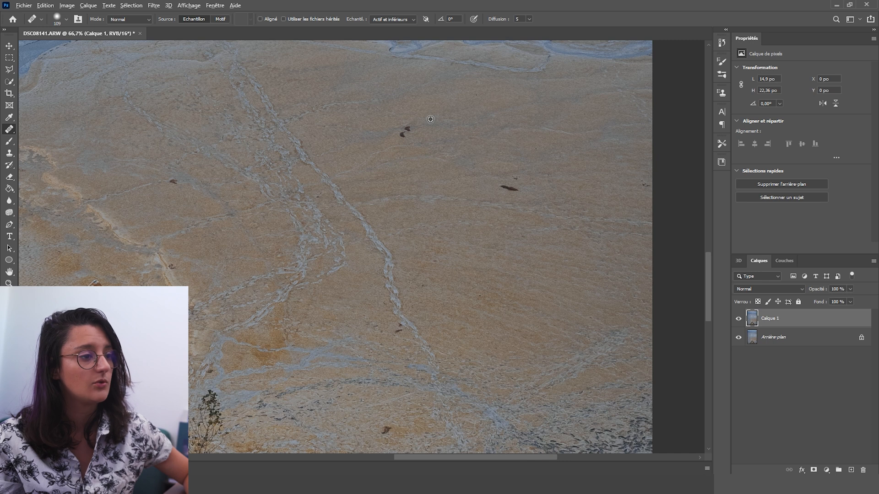
{"action": "left_click", "coordinate": [430, 119], "text": "alt"}
{"action": "left_click", "coordinate": [405, 131]}
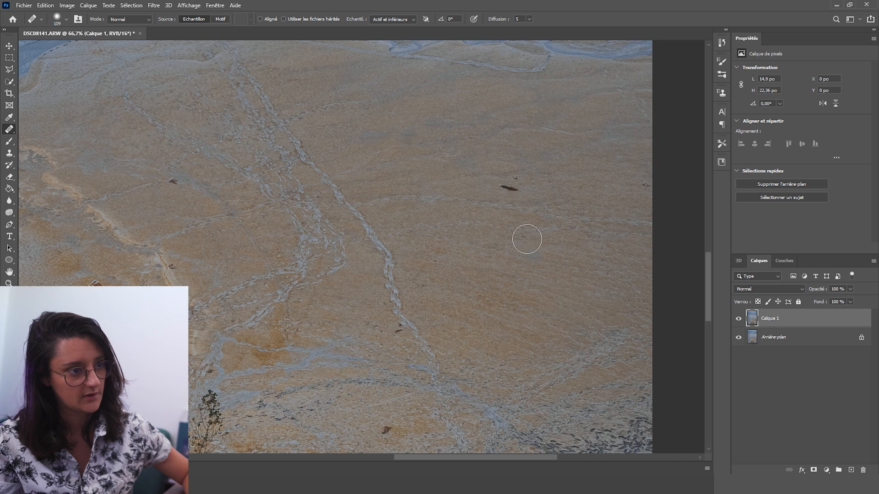
{"action": "left_click", "coordinate": [511, 188]}
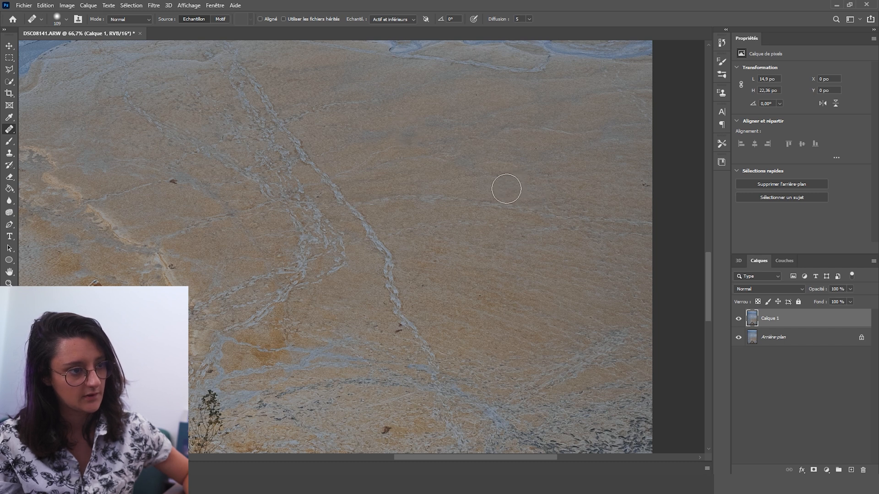
{"action": "left_click", "coordinate": [632, 197], "text": "alt"}
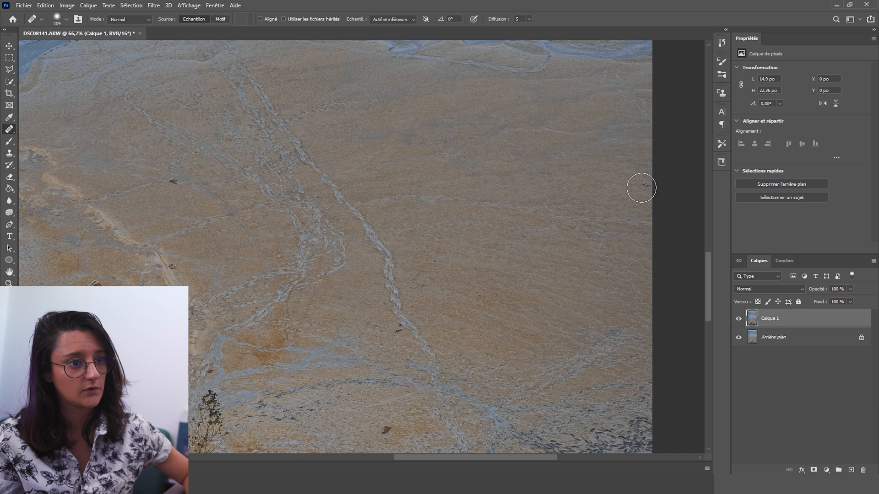
- Remove the dark spot on the sand above the chapel roof using a slightly smaller Healing Brush
{"action": "mouse_move", "coordinate": [489, 312]}
{"action": "left_mouse_down"}
{"action": "mouse_move", "coordinate": [483, 197]}
{"action": "mouse_move", "coordinate": [599, 321]}
{"action": "left_mouse_up"}
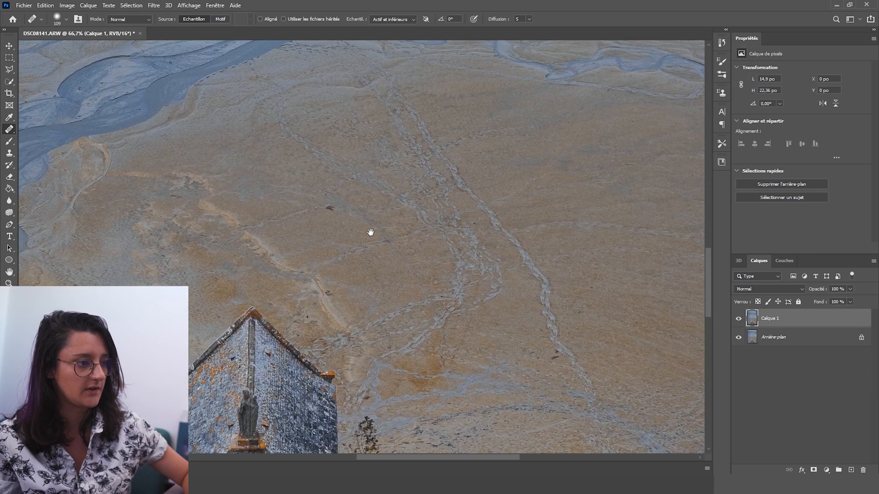
{"action": "key", "text": "bracketleft"}
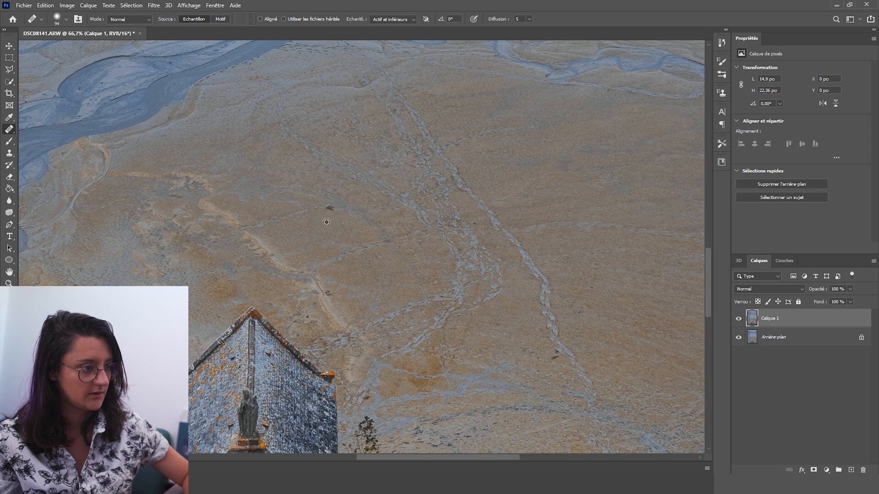
{"action": "left_click_drag", "start_coordinate": [397, 312], "coordinate": [414, 214]}
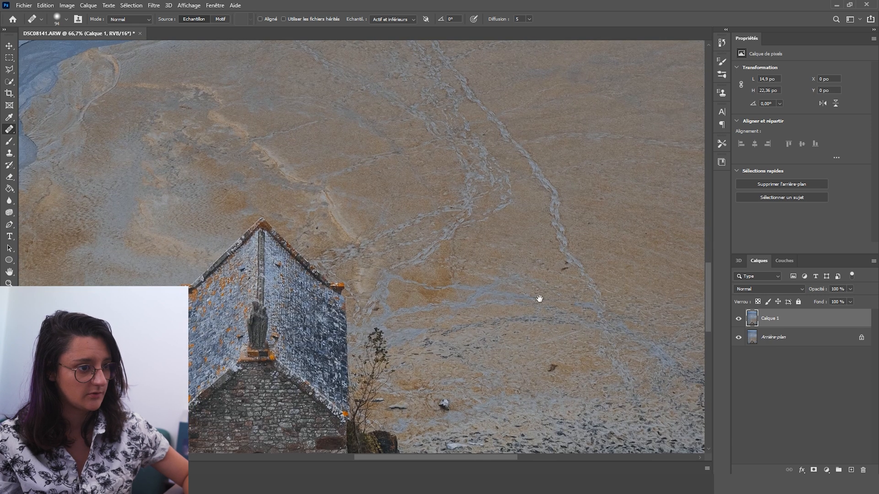
{"action": "left_click_drag", "start_coordinate": [540, 298], "coordinate": [482, 305]}
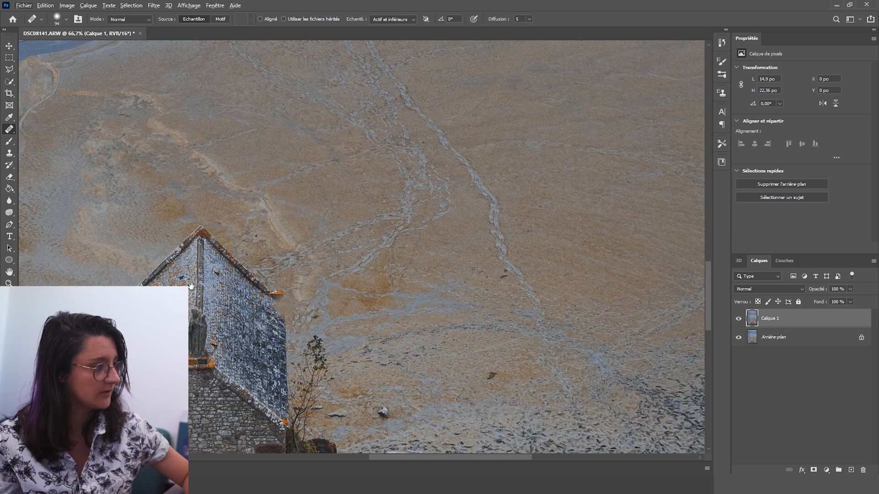
- Retouch the small dark spots on the sand around the chapel with the Healing Brush reduced to 73 px
{"action": "left_click_drag", "start_coordinate": [110, 311], "coordinate": [381, 264]}
{"action": "left_click", "coordinate": [362, 254]}
{"action": "left_click_drag", "start_coordinate": [371, 290], "coordinate": [161, 262]}
{"action": "left_click_drag", "start_coordinate": [488, 288], "coordinate": [383, 355]}
{"action": "left_click_drag", "start_coordinate": [375, 309], "coordinate": [367, 314]}
{"action": "left_click", "coordinate": [374, 403]}
{"action": "mouse_move", "coordinate": [336, 382]}
{"action": "left_mouse_down"}
{"action": "mouse_move", "coordinate": [409, 200]}
{"action": "mouse_move", "coordinate": [359, 435]}
{"action": "left_mouse_up"}
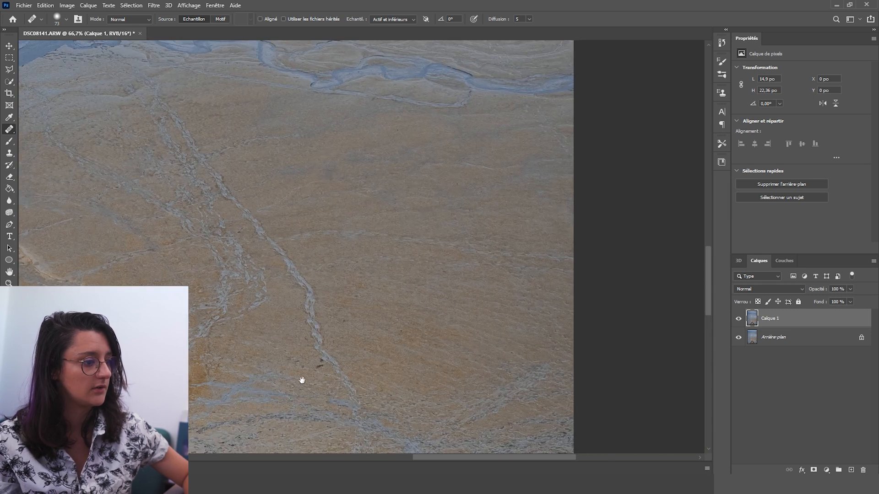
- Heal the small dark mark beside the pale trail on the orange sand, sampling from the clean sand nearby
{"action": "scroll", "coordinate": [306, 372], "scroll_direction": "up", "scroll_amount": 2}
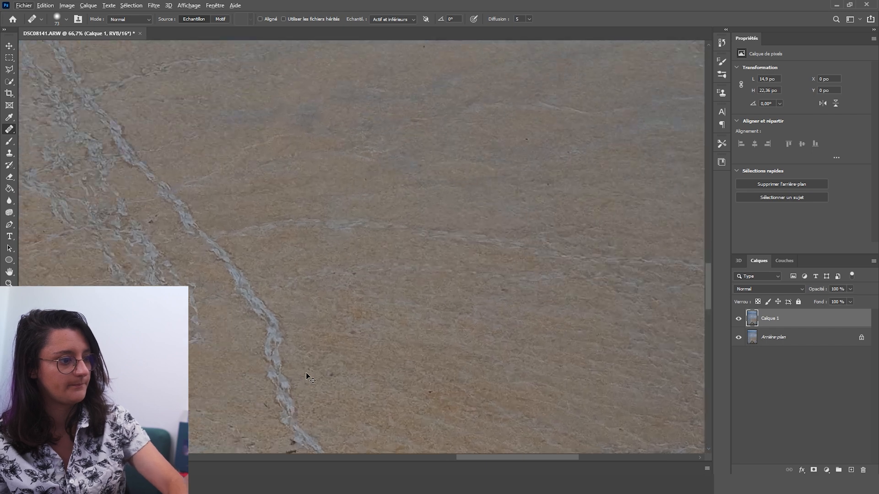
{"action": "mouse_move", "coordinate": [314, 355]}
{"action": "left_mouse_down"}
{"action": "mouse_move", "coordinate": [375, 159]}
{"action": "mouse_move", "coordinate": [372, 215]}
{"action": "left_mouse_up"}
{"action": "left_click", "coordinate": [371, 283], "text": "alt"}
{"action": "left_click", "coordinate": [392, 301]}
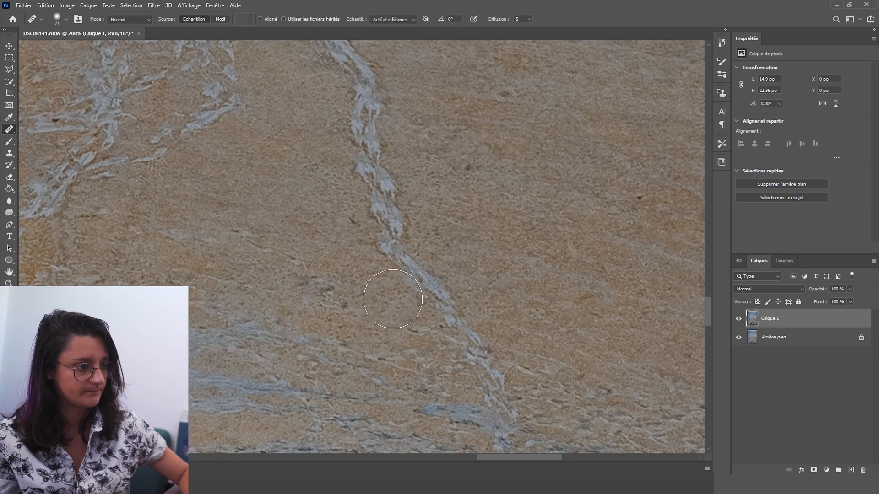
{"action": "scroll", "coordinate": [288, 345], "scroll_direction": "down", "scroll_amount": 6}
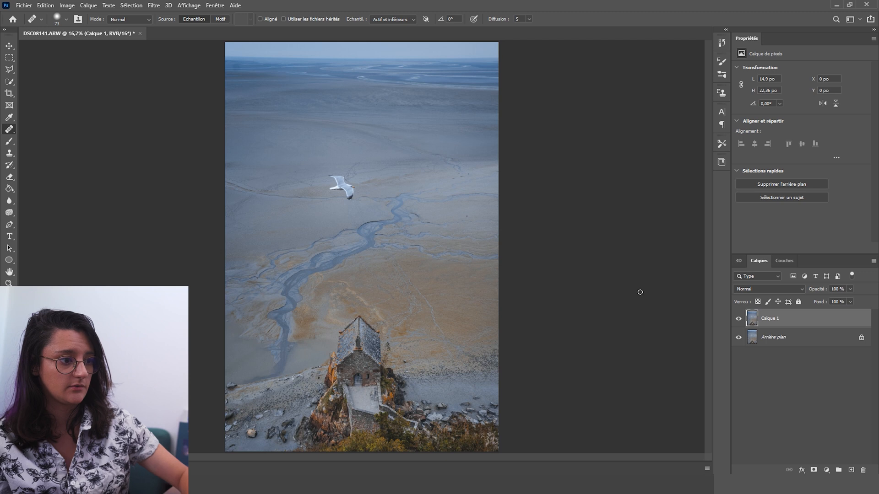
- Remove the round dark spot from the blue-grey sand between the streams near the photo's right edge with the Healing Brush
{"action": "scroll", "coordinate": [477, 276], "scroll_direction": "up", "scroll_amount": 4}
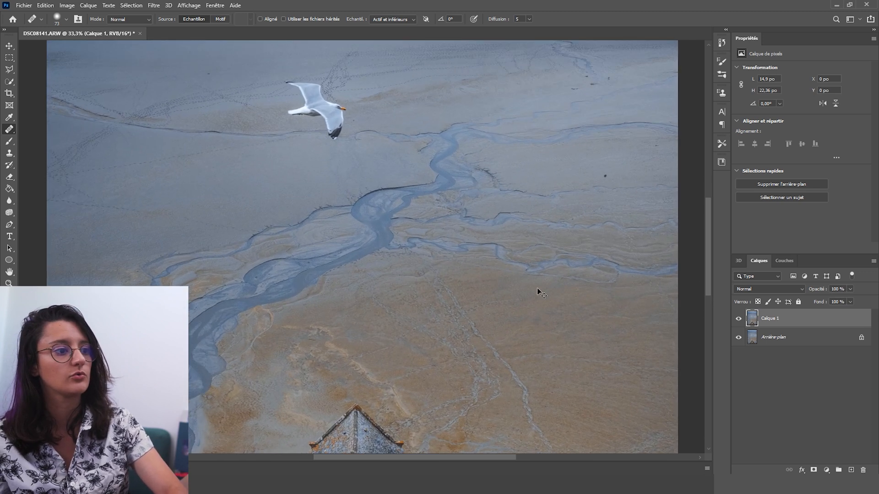
{"action": "left_click_drag", "start_coordinate": [560, 157], "coordinate": [216, 329]}
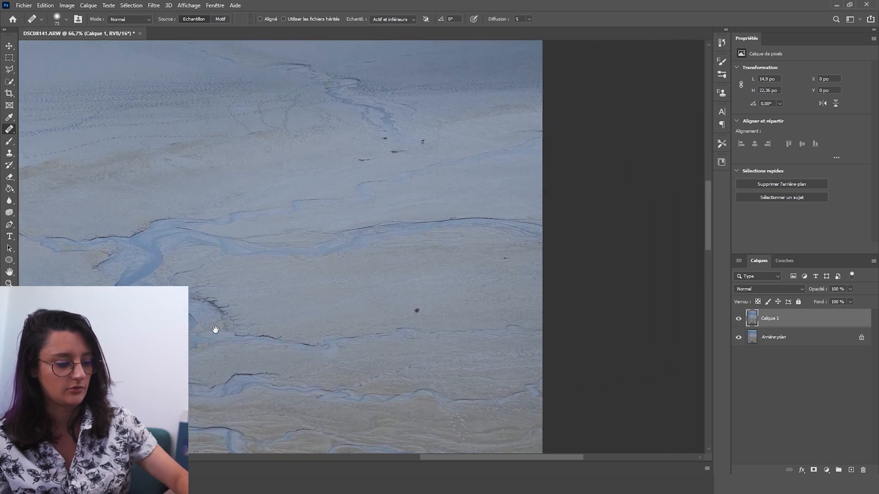
{"action": "key", "text": "ctrl+plus"}
{"action": "left_click_drag", "start_coordinate": [426, 262], "coordinate": [383, 218]}
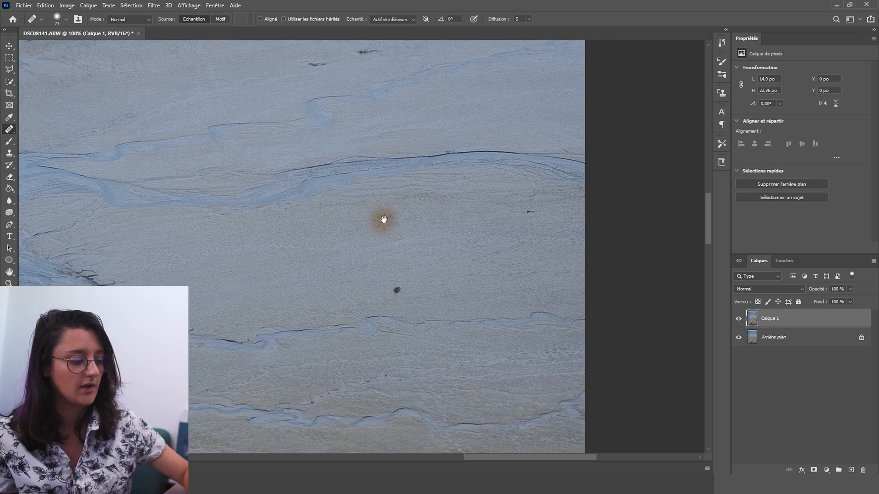
{"action": "left_click", "coordinate": [392, 290]}
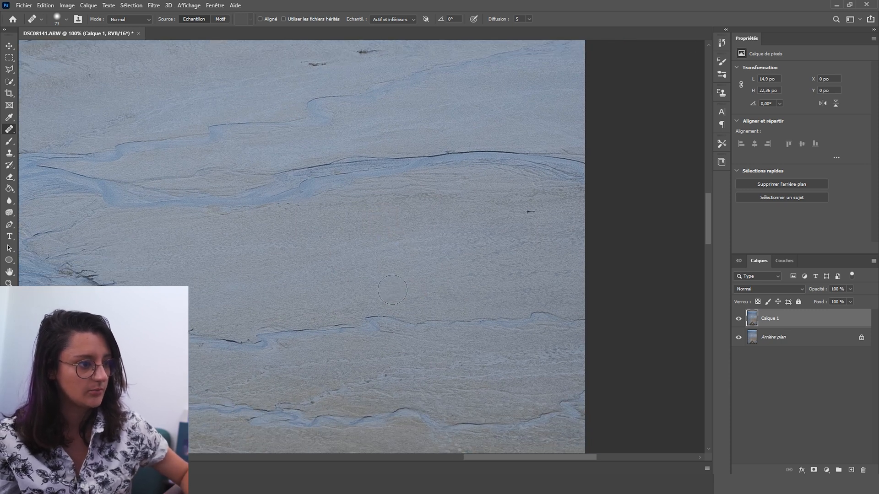
- Heal the dark marks on the blue-grey sand just below the narrow winding stream in the photo's upper right area
{"action": "left_click_drag", "start_coordinate": [406, 207], "coordinate": [438, 353]}
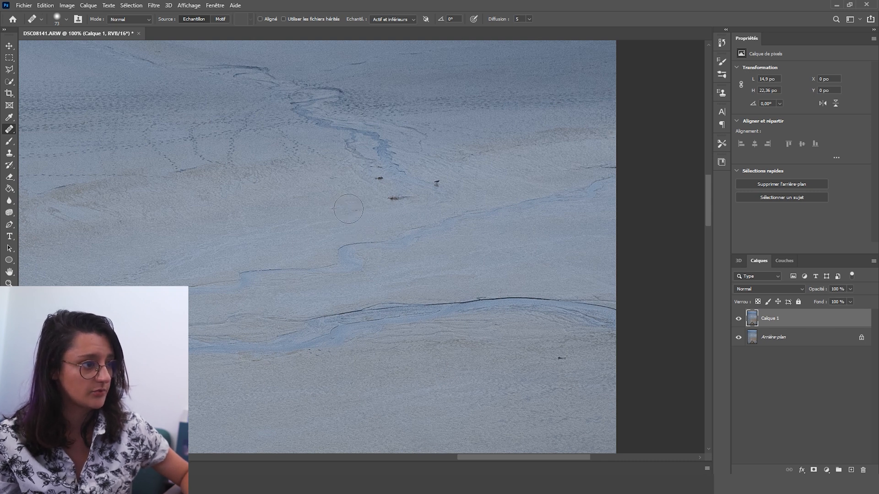
{"action": "left_click", "coordinate": [374, 177]}
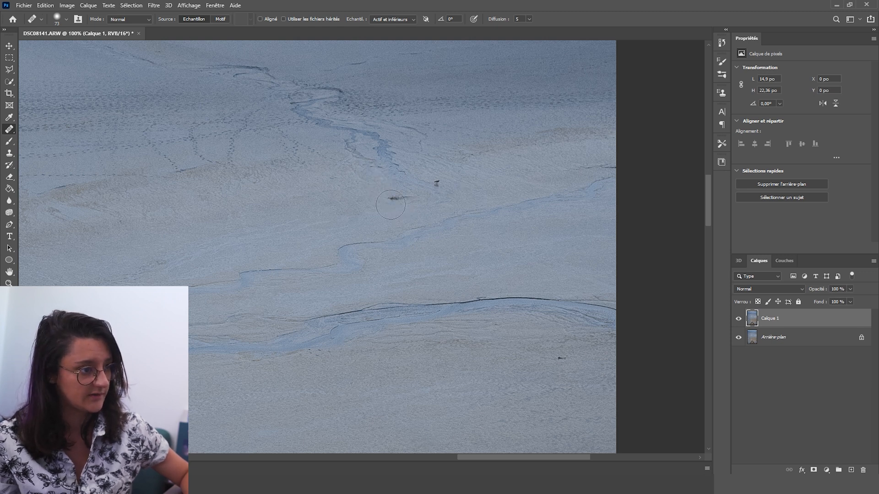
{"action": "left_click", "coordinate": [393, 199]}
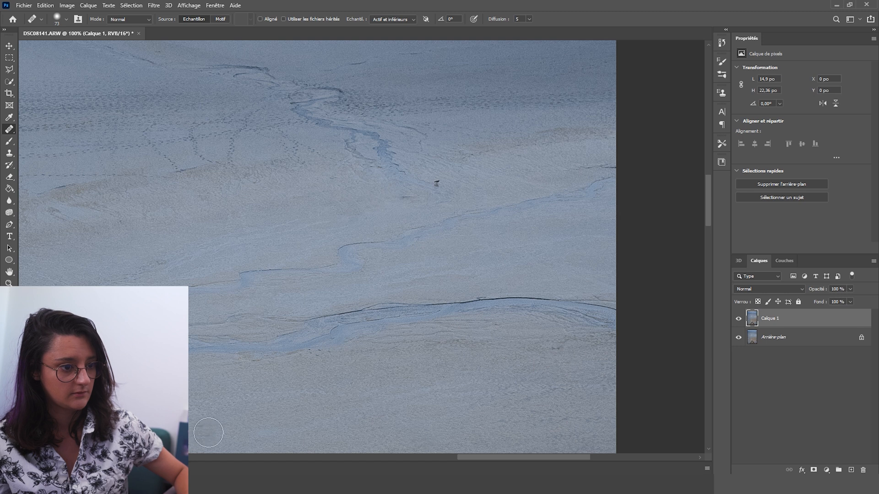
- View the whole photo and compare it with and without the retouching layer Calque 1
{"action": "key", "text": "v"}
{"action": "key", "text": "ctrl+minus"}
{"action": "key", "text": "ctrl+minus"}
{"action": "key", "text": "ctrl+minus"}
{"action": "key", "text": "ctrl+minus"}
{"action": "key", "text": "ctrl+minus"}
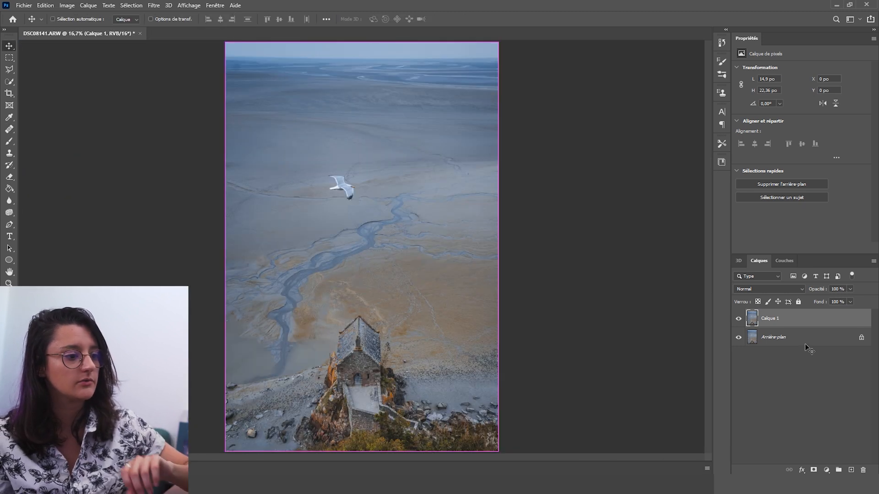
{"action": "left_click", "coordinate": [739, 320]}
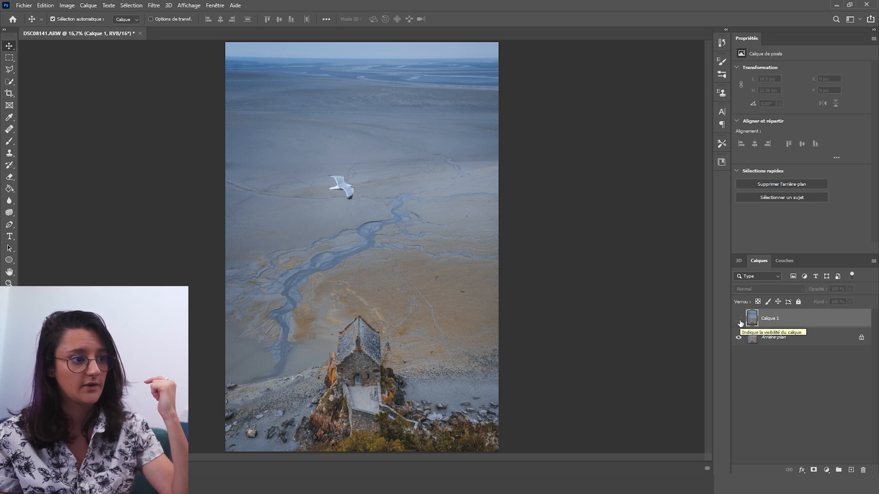
{"action": "left_click", "coordinate": [739, 320]}
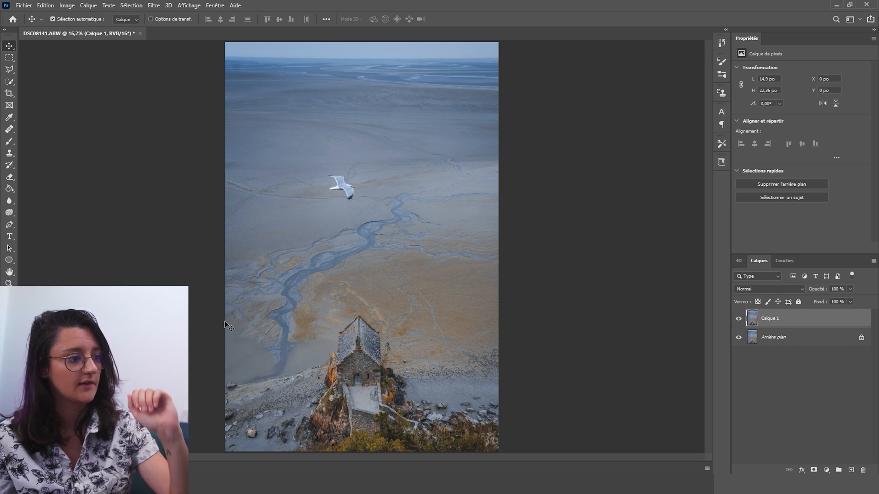
- Heal the small white spot on the sand at the photo's left edge, beside the orange-streaked area
{"action": "key", "text": "ctrl+plus"}
{"action": "key", "text": "ctrl+plus"}
{"action": "key", "text": "ctrl+plus"}
{"action": "key", "text": "ctrl+plus"}
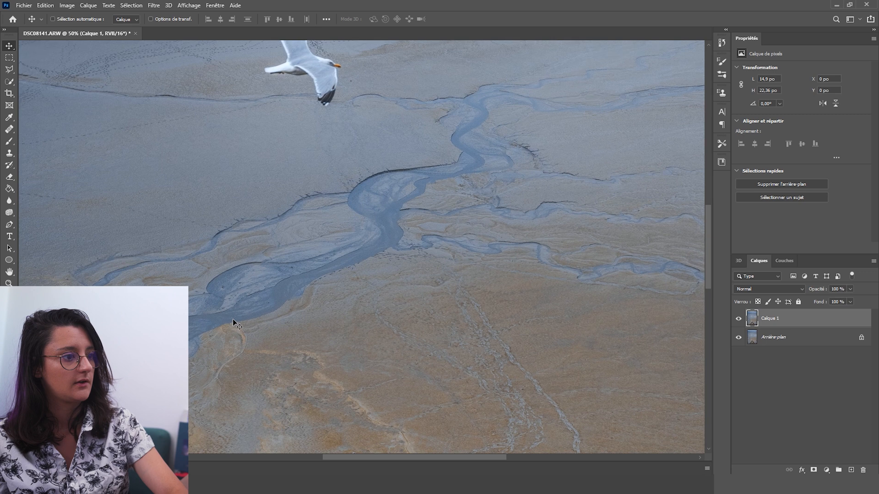
{"action": "left_click_drag", "start_coordinate": [351, 373], "coordinate": [475, 275]}
{"action": "left_click_drag", "start_coordinate": [372, 354], "coordinate": [266, 379]}
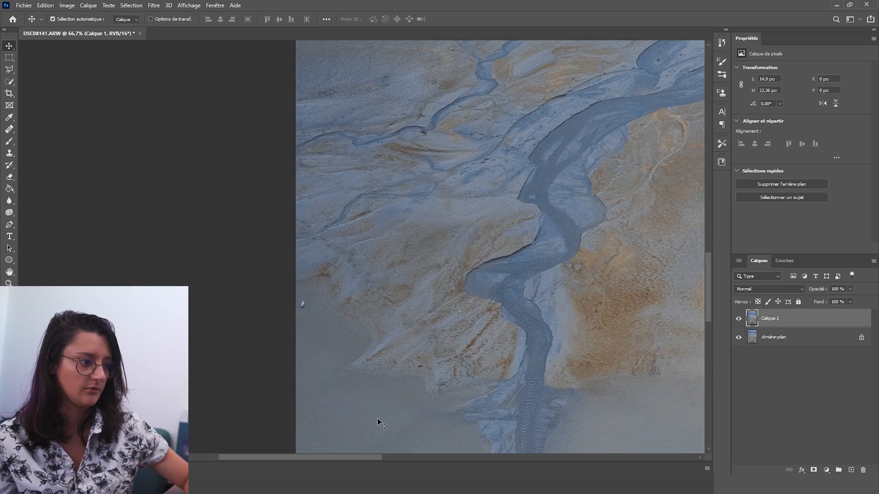
{"action": "key", "text": "j"}
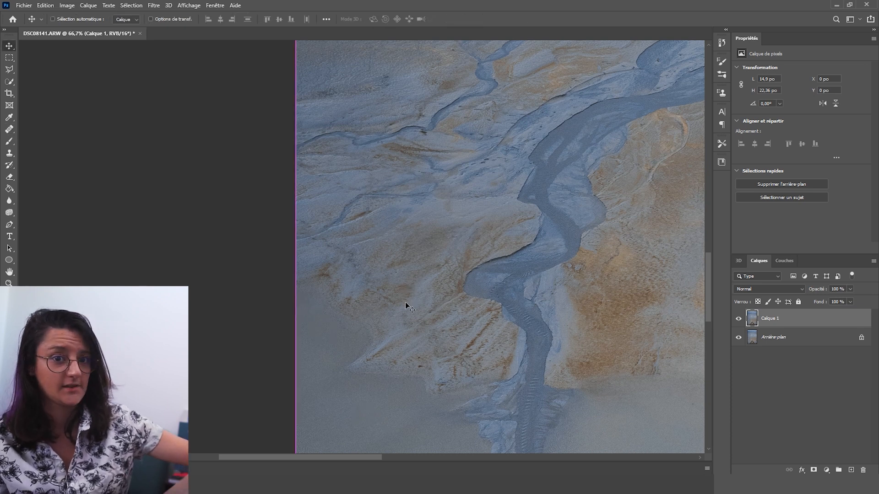
- Toggle the visibility of Calque 1 at full-photo view to check the spot removal against the original background
{"action": "key", "text": "ctrl+minus"}
{"action": "key", "text": "ctrl+minus"}
{"action": "key", "text": "ctrl+minus"}
{"action": "key", "text": "ctrl+minus"}
{"action": "key", "text": "ctrl+minus"}
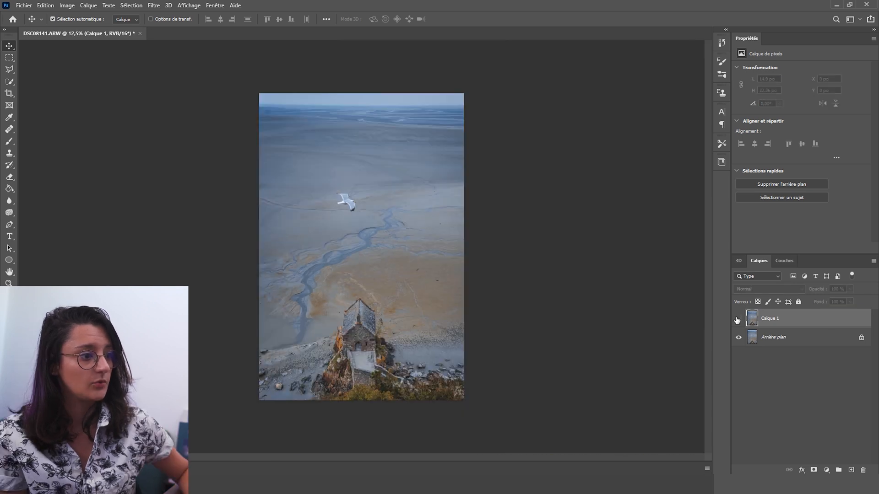
{"action": "key", "text": "ctrl+plus"}
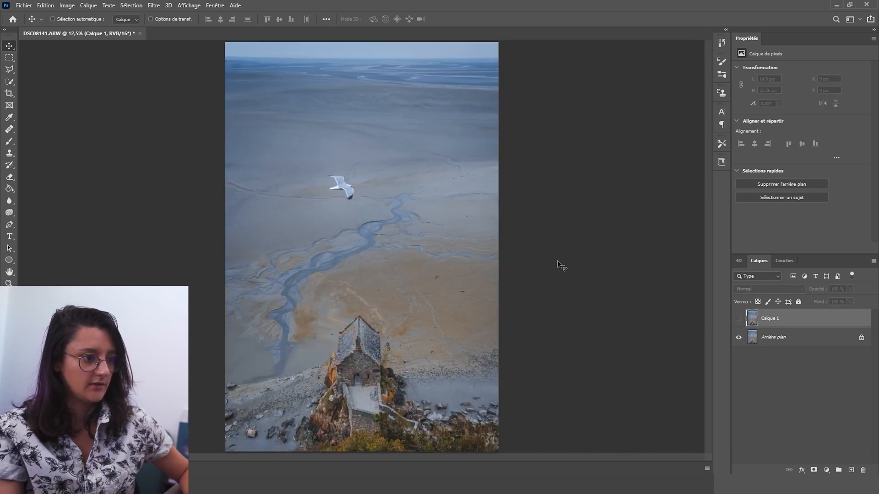
{"action": "left_click", "coordinate": [740, 320]}
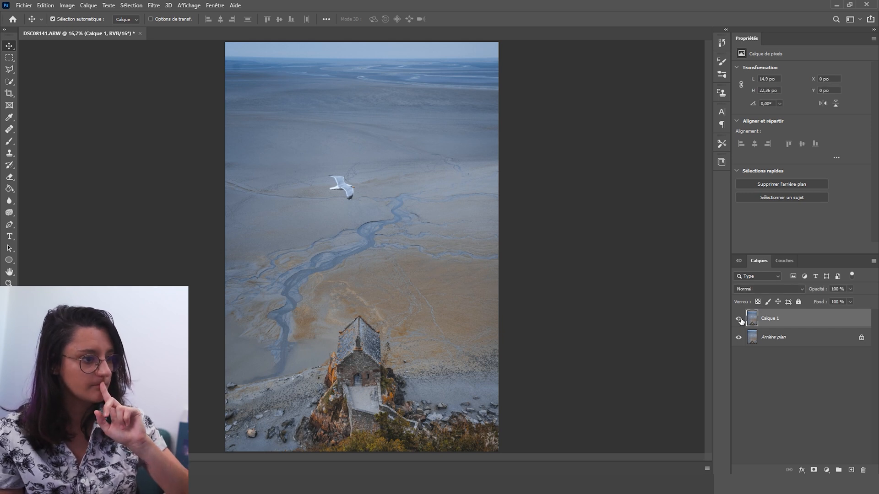
{"action": "left_click", "coordinate": [740, 320]}
{"action": "left_click", "coordinate": [740, 320]}
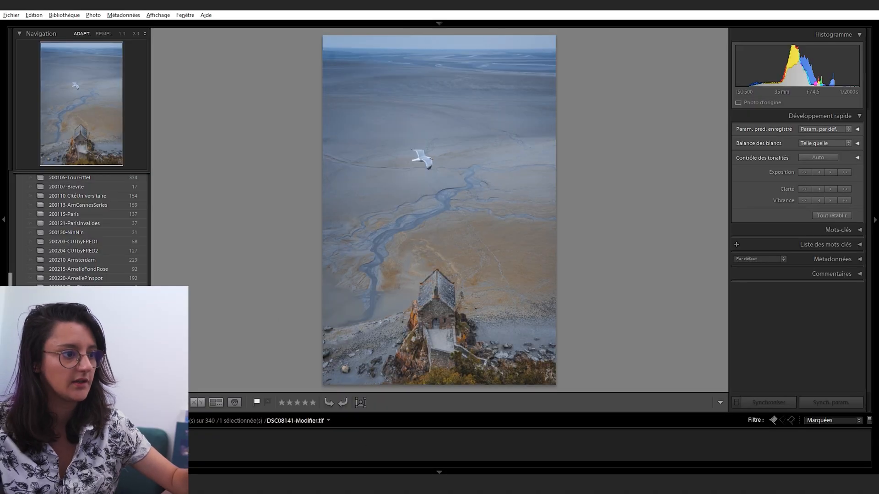
- In Lightroom, compare DSC08141-Modifier.tif with the original DSC08141.ARW and open the retouched TIFF's basic settings in the Develop module
{"action": "key", "text": "Left"}
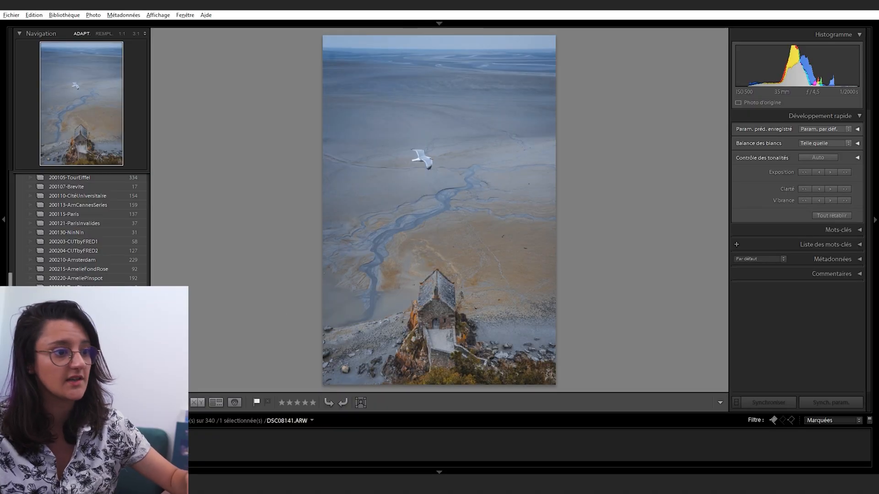
{"action": "key", "text": "Right"}
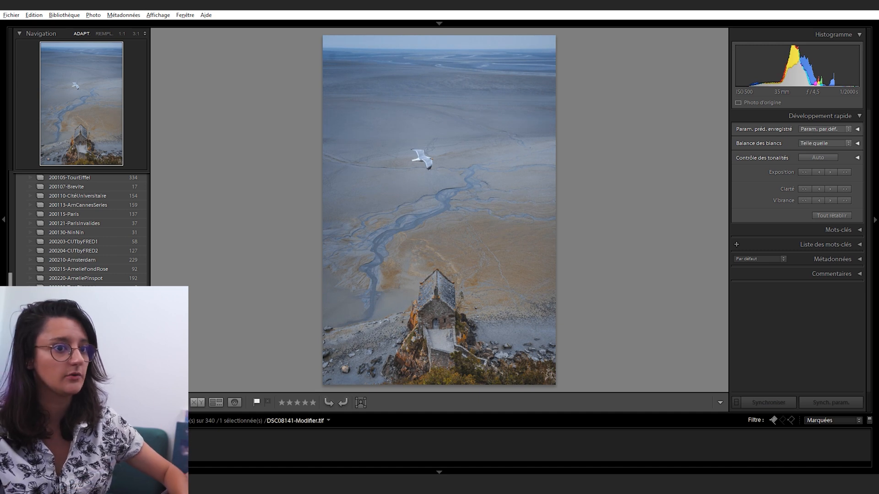
{"action": "key", "text": "d"}
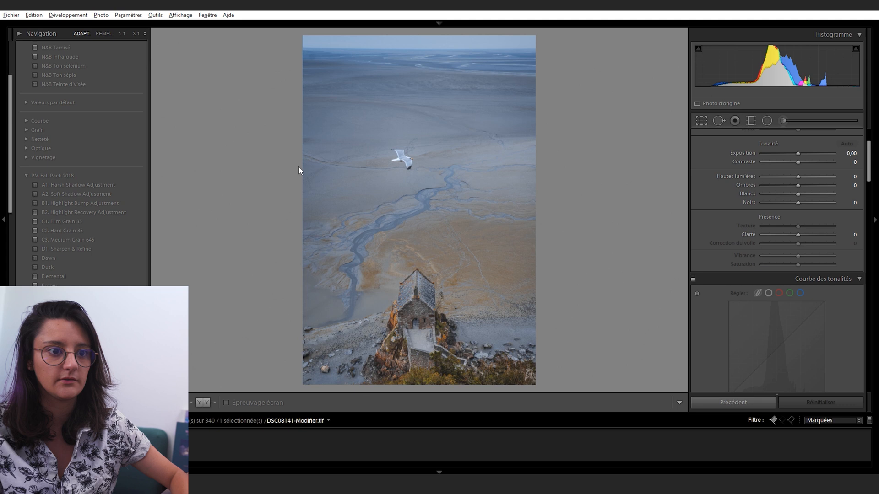
{"action": "scroll", "coordinate": [732, 239], "scroll_direction": "up", "scroll_amount": 3}
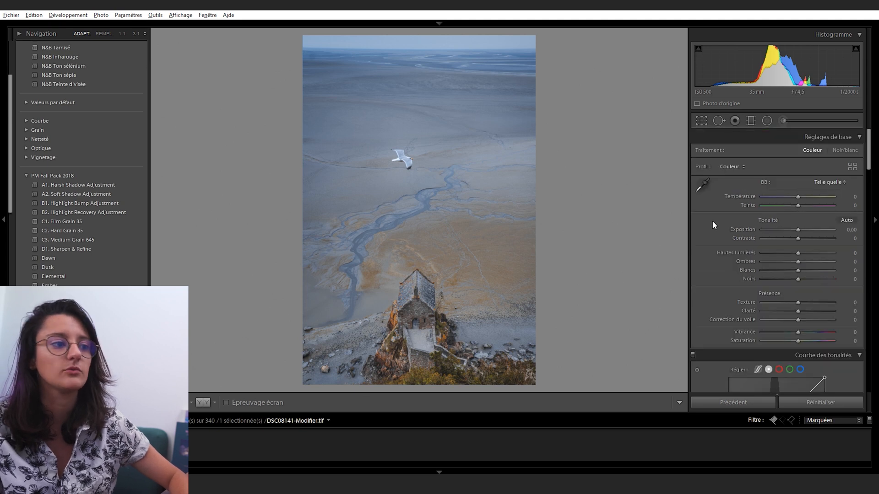